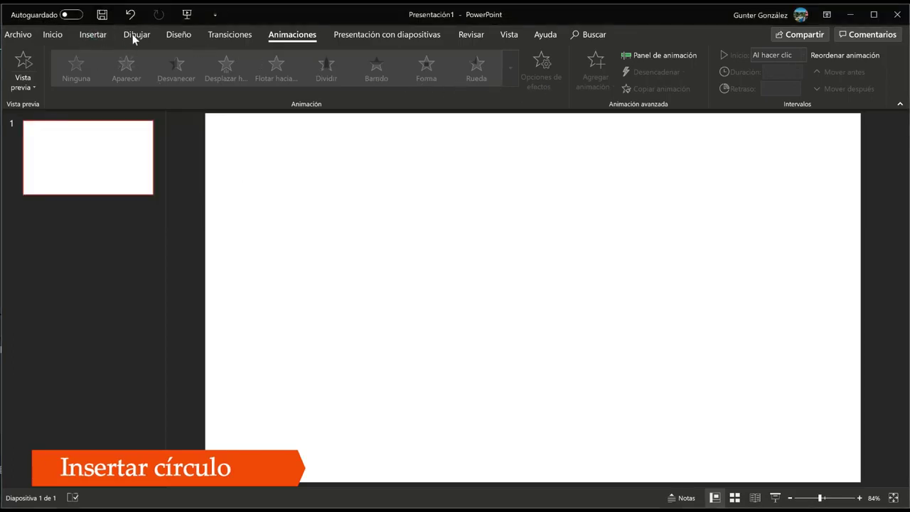
Draw a large blue oval circle, about 14.18 × 14.58 cm, and move it toward the upper left
{"action": "left_click", "coordinate": [91, 36]}
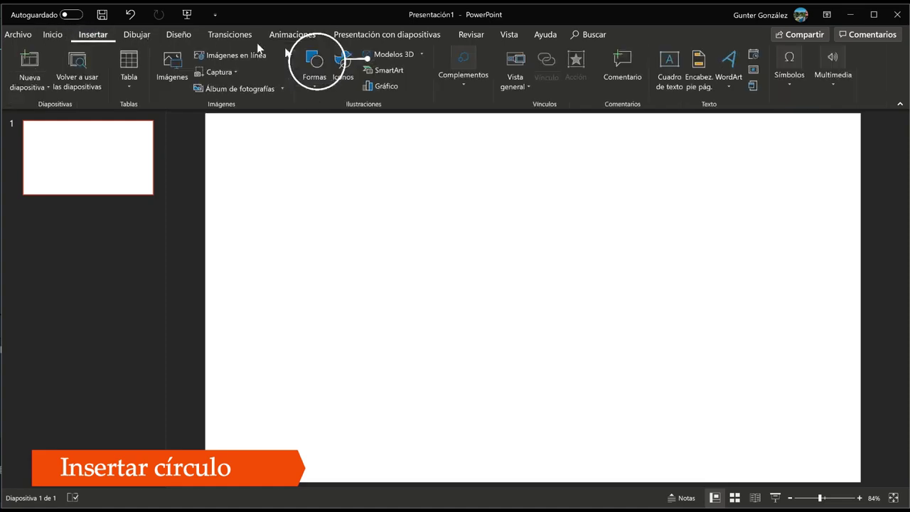
{"action": "left_click", "coordinate": [312, 84]}
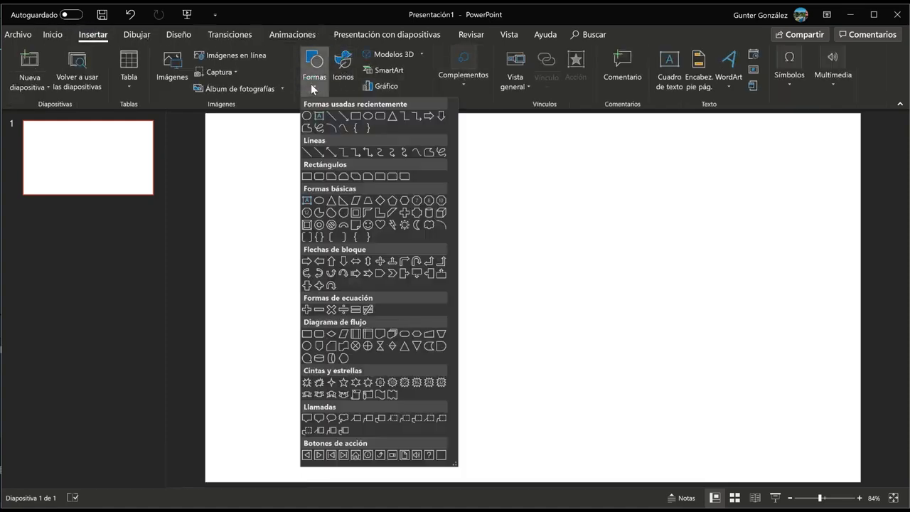
{"action": "left_click", "coordinate": [306, 115]}
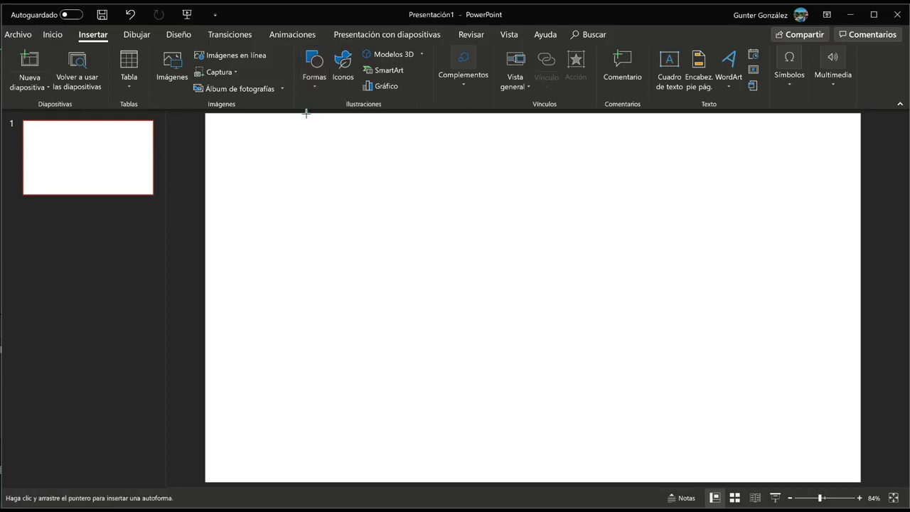
{"action": "mouse_move", "coordinate": [411, 175]}
{"action": "left_mouse_down"}
{"action": "mouse_move", "coordinate": [677, 452]}
{"action": "mouse_move", "coordinate": [693, 449]}
{"action": "left_mouse_up"}
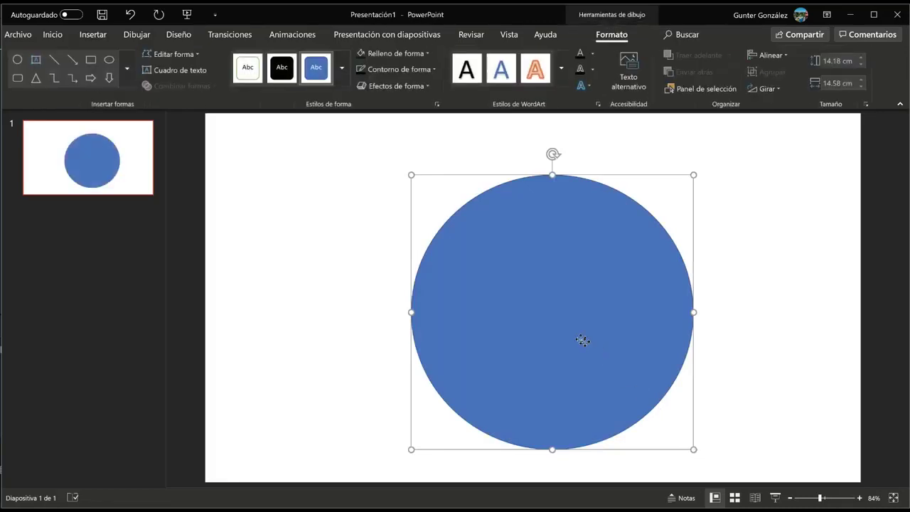
{"action": "left_click_drag", "start_coordinate": [583, 340], "coordinate": [496, 297]}
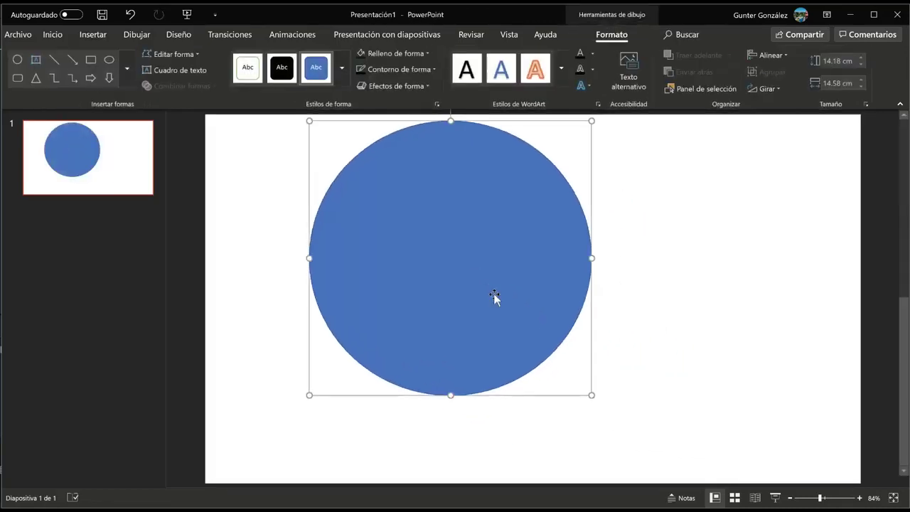
{"action": "right_click", "coordinate": [495, 296]}
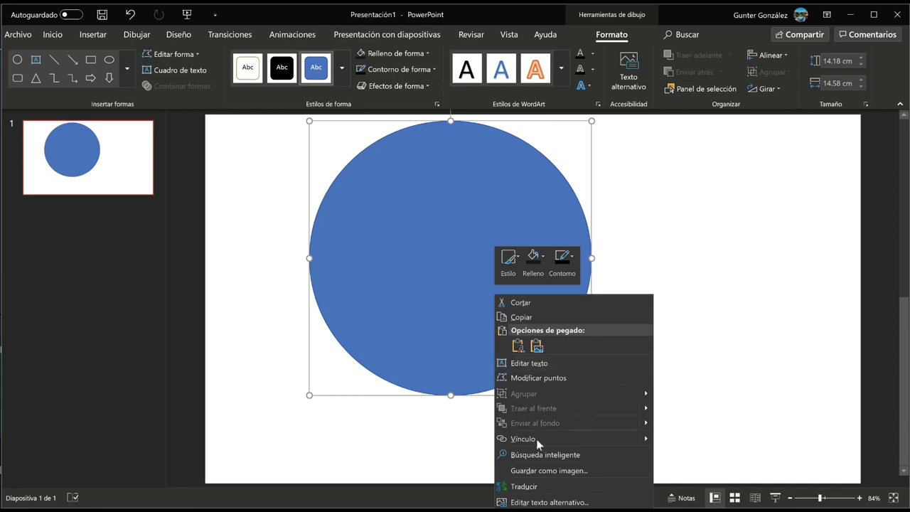
Scale the circle proportionally to 130% (about 18.47 × 18.98 cm) and centre it on the slide
{"action": "key", "text": "Escape"}
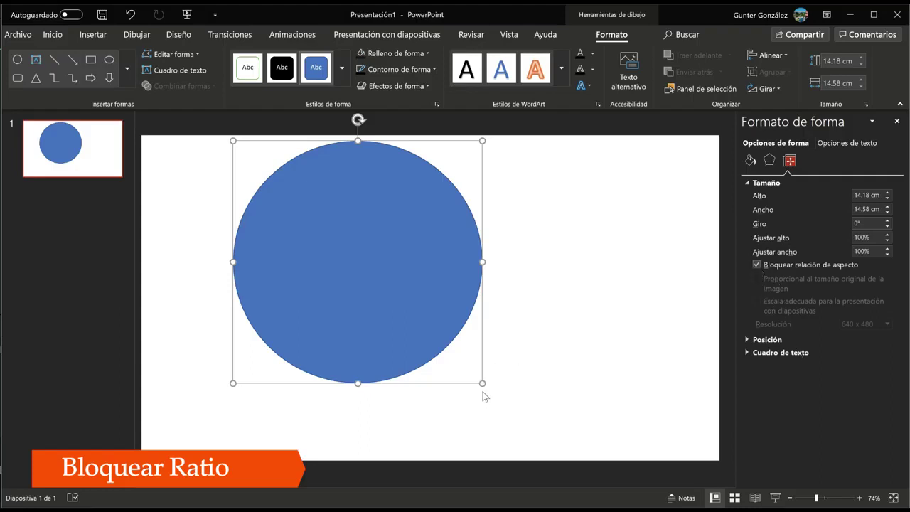
{"action": "left_click_drag", "start_coordinate": [482, 384], "coordinate": [557, 417]}
{"action": "left_click_drag", "start_coordinate": [498, 368], "coordinate": [518, 371]}
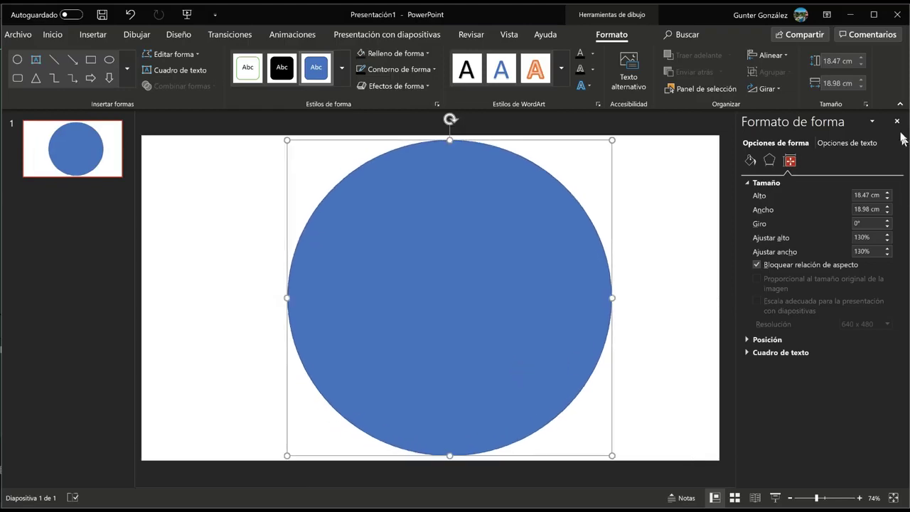
Give the circle a solid yellow fill
{"action": "left_click", "coordinate": [751, 161]}
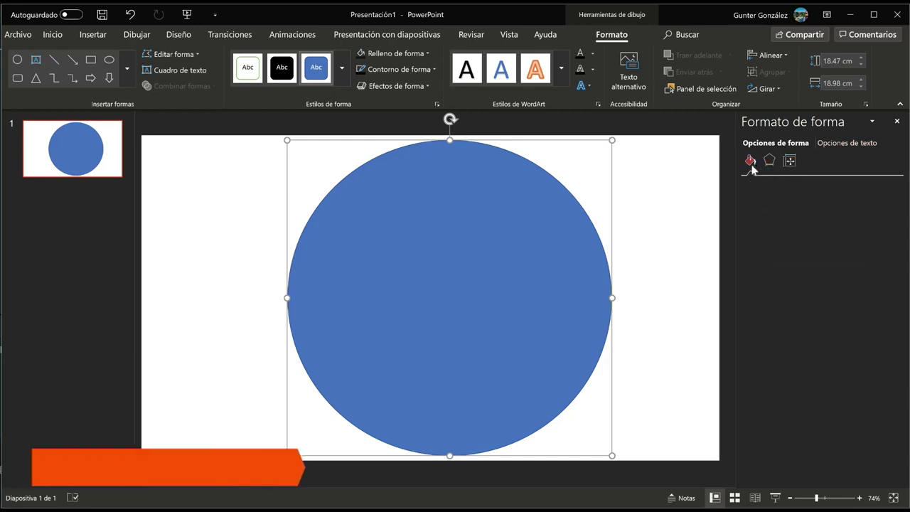
{"action": "left_click", "coordinate": [882, 287]}
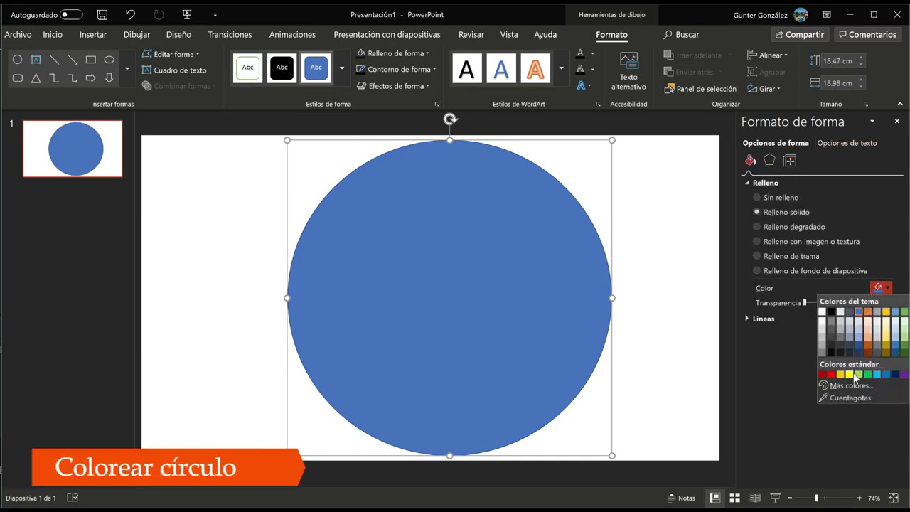
{"action": "left_click", "coordinate": [851, 374]}
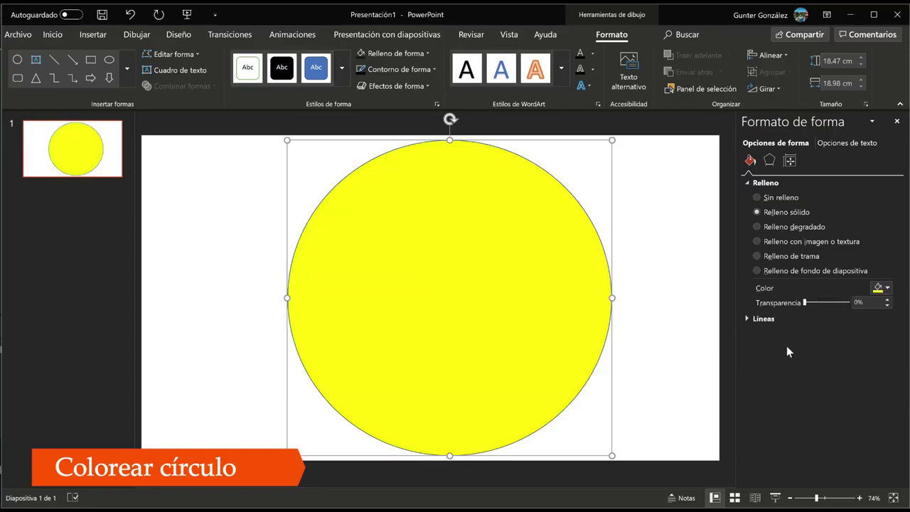
Widen the circle's outline to 6.75 pt and colour it a lighter blue
{"action": "left_click", "coordinate": [751, 319]}
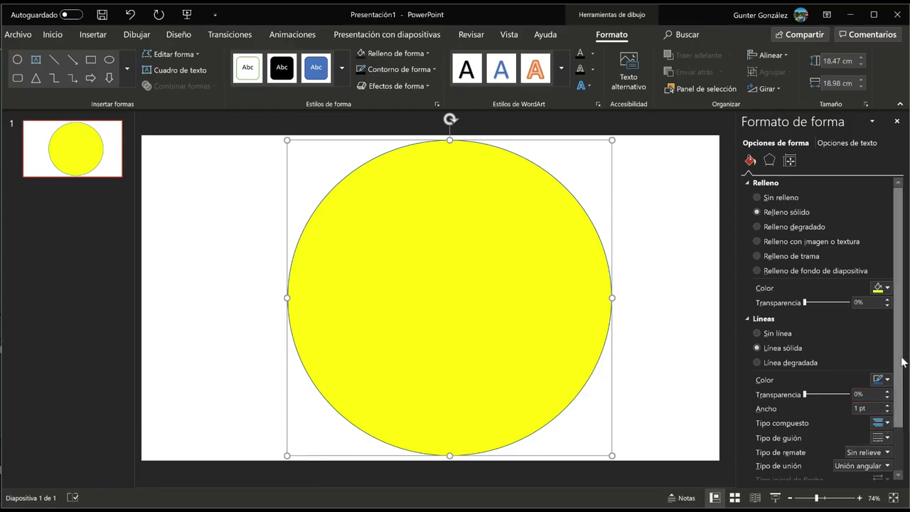
{"action": "left_click_drag", "start_coordinate": [898, 355], "coordinate": [902, 411]}
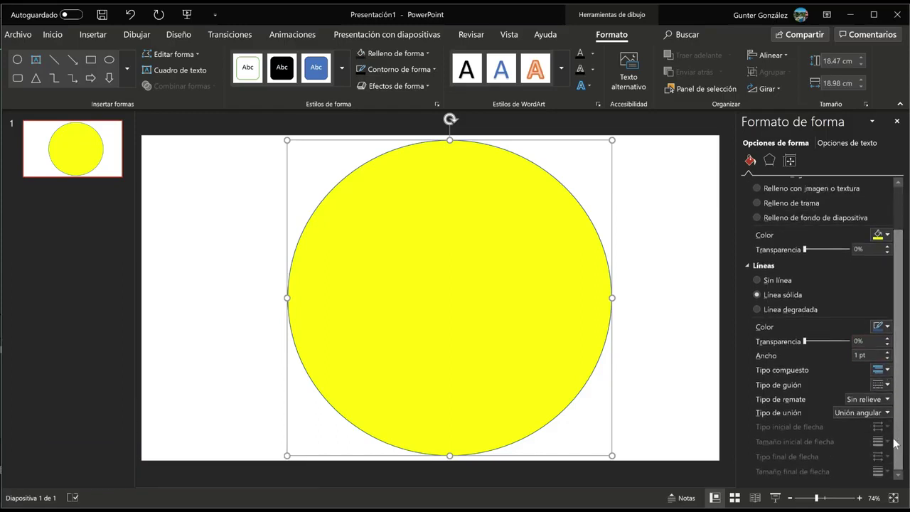
{"action": "left_click", "coordinate": [887, 353]}
{"action": "left_click", "coordinate": [887, 353]}
{"action": "left_click", "coordinate": [887, 353]}
{"action": "left_click", "coordinate": [887, 353]}
{"action": "left_click", "coordinate": [887, 354]}
{"action": "left_click", "coordinate": [887, 353]}
{"action": "left_click", "coordinate": [888, 353]}
{"action": "left_click", "coordinate": [887, 353]}
{"action": "left_click", "coordinate": [887, 353]}
{"action": "left_click", "coordinate": [887, 353]}
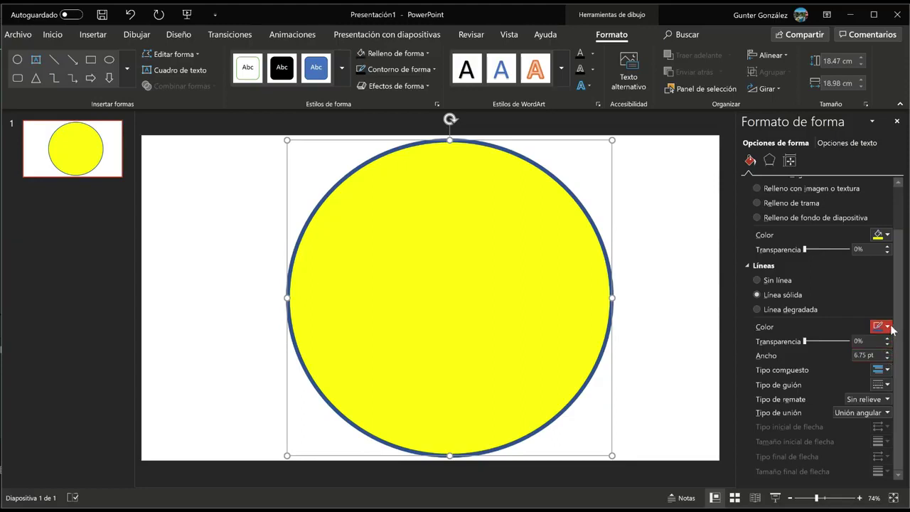
{"action": "left_click", "coordinate": [887, 327]}
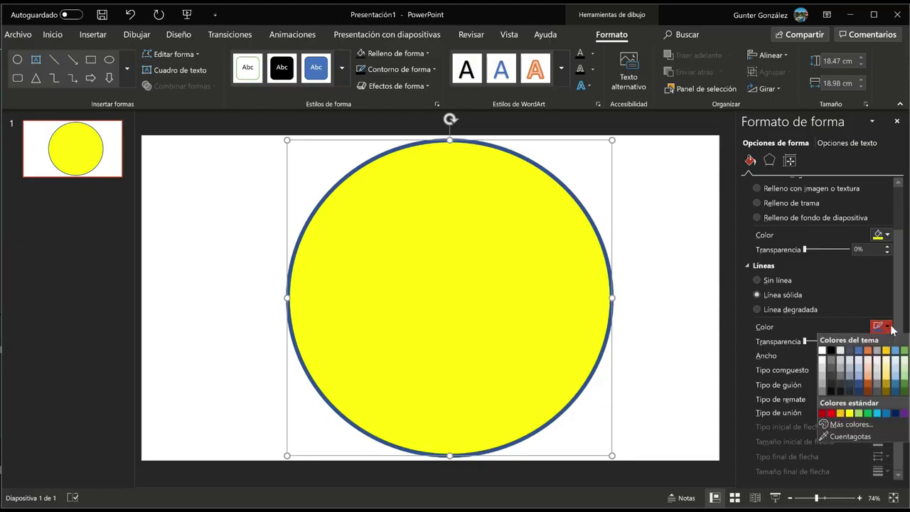
{"action": "left_click", "coordinate": [893, 384]}
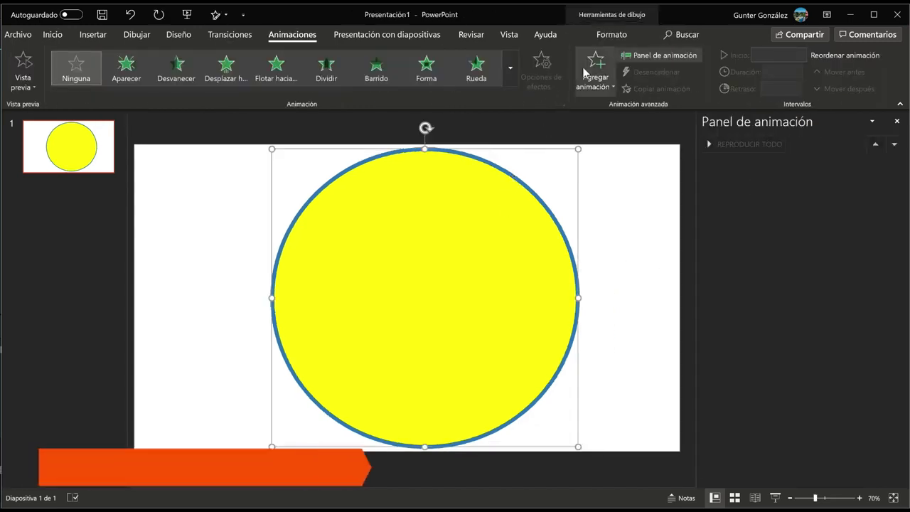
Add a Rueda entrance animation to the circle starting Con la anterior, then preview it
{"action": "left_click", "coordinate": [599, 69]}
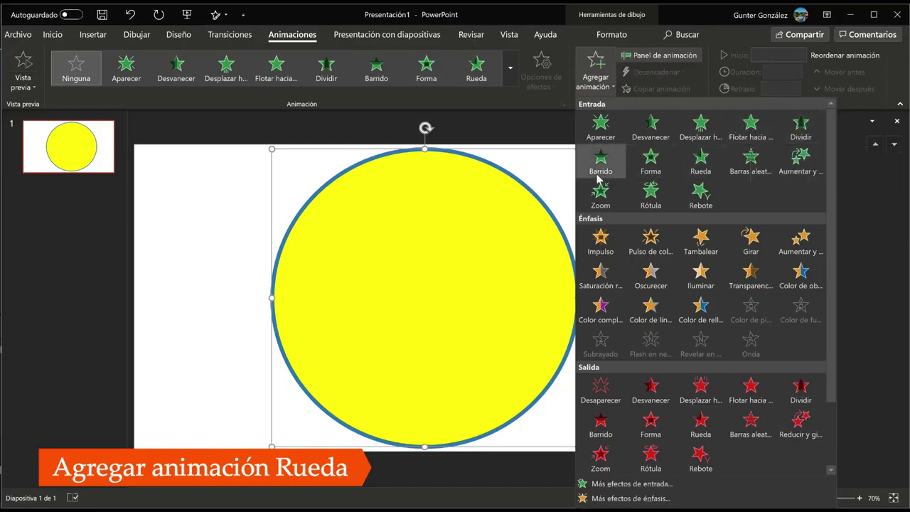
{"action": "left_click", "coordinate": [701, 162]}
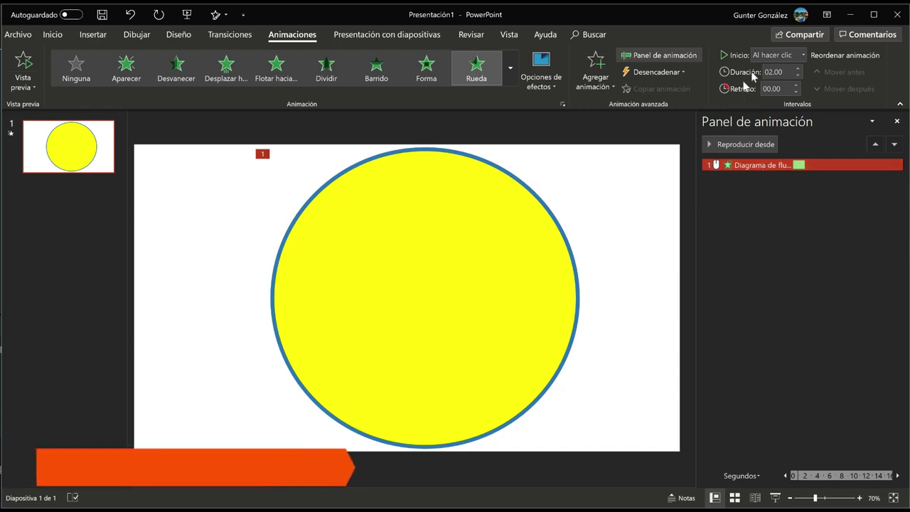
{"action": "left_click", "coordinate": [804, 56]}
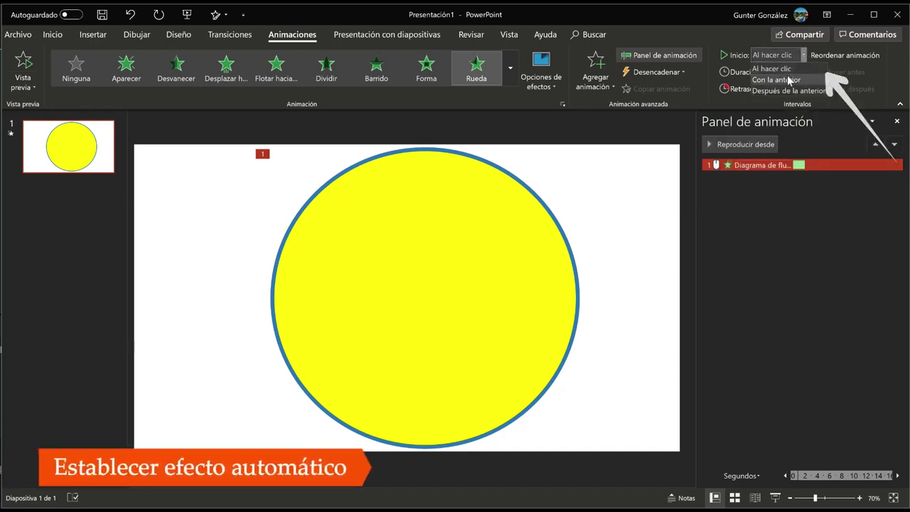
{"action": "left_click", "coordinate": [776, 80]}
{"action": "left_click", "coordinate": [736, 143]}
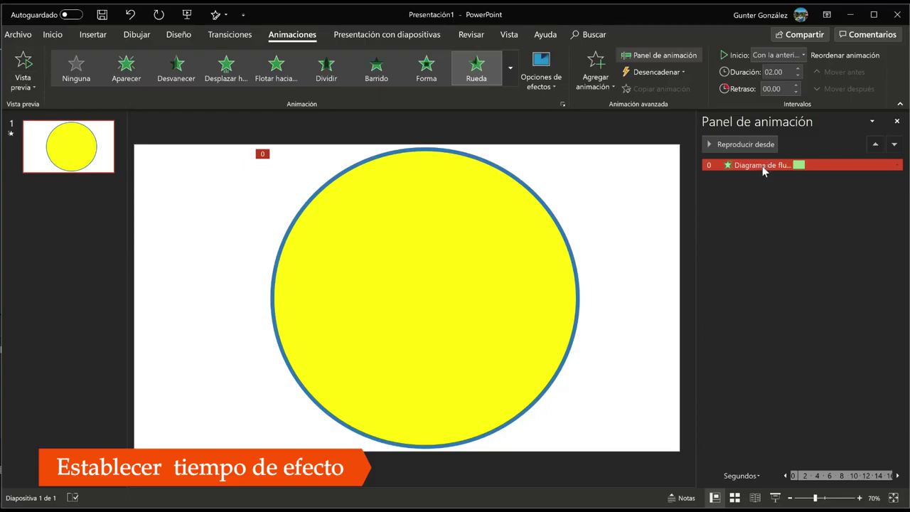
In the Rueda effect's Intervalos options, set Repetir to 5 and confirm
{"action": "double_click", "coordinate": [762, 166]}
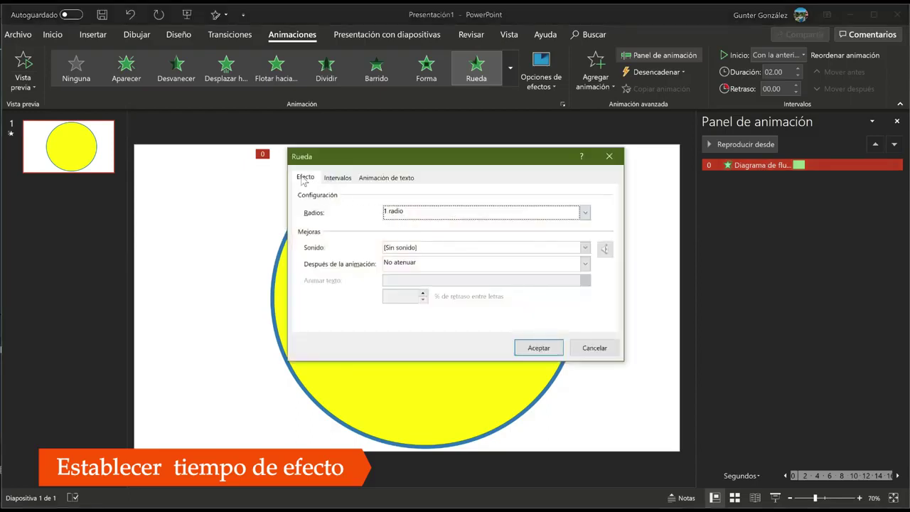
{"action": "left_click", "coordinate": [329, 179]}
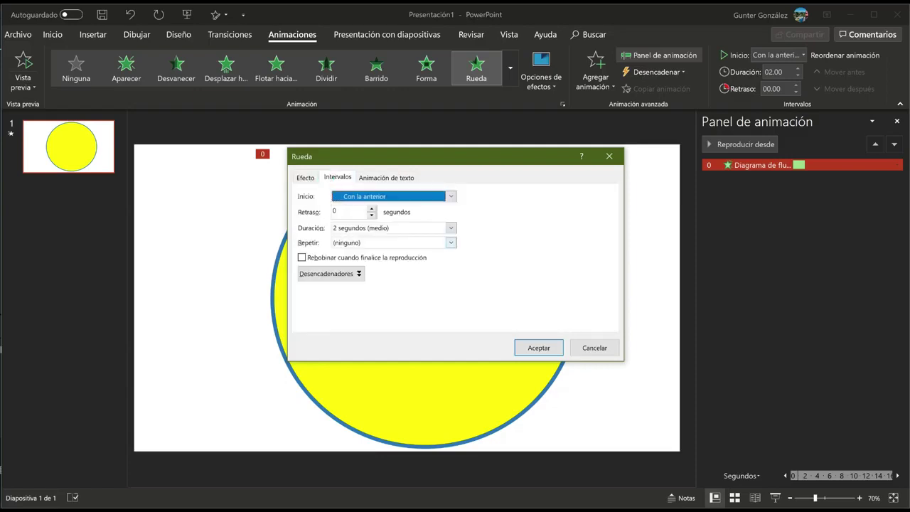
{"action": "left_click", "coordinate": [451, 242]}
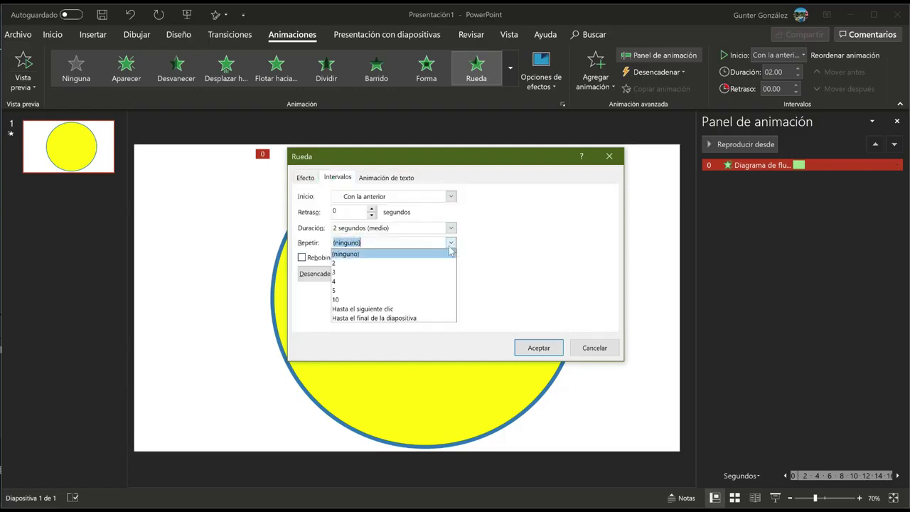
{"action": "left_click", "coordinate": [387, 291]}
{"action": "left_click", "coordinate": [524, 346]}
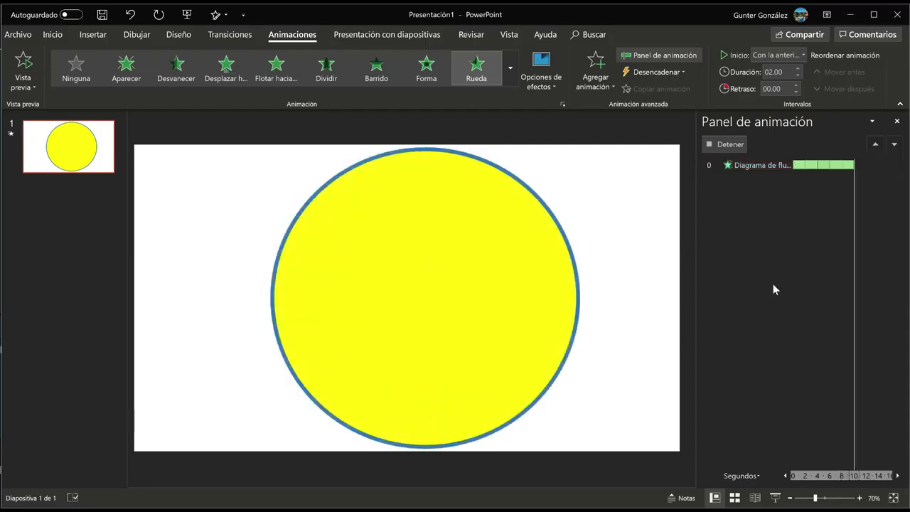
Duplicate the yellow circle with its animation using Ctrl+D and move the copy right
{"action": "left_click", "coordinate": [510, 182]}
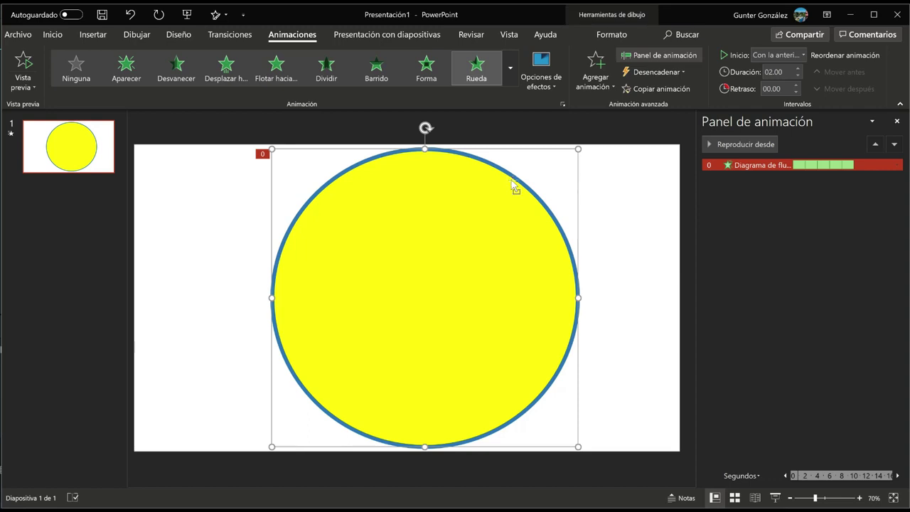
{"action": "key", "text": "ctrl+d"}
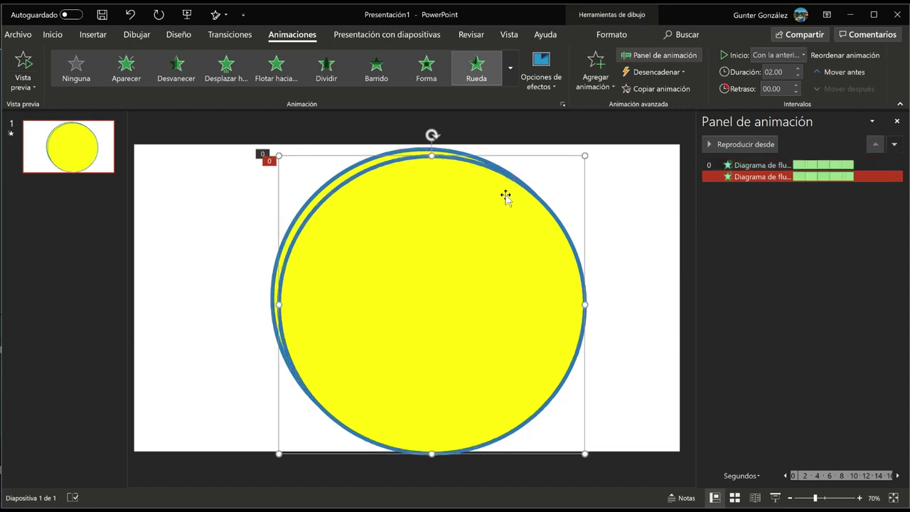
{"action": "left_click_drag", "start_coordinate": [531, 193], "coordinate": [592, 185]}
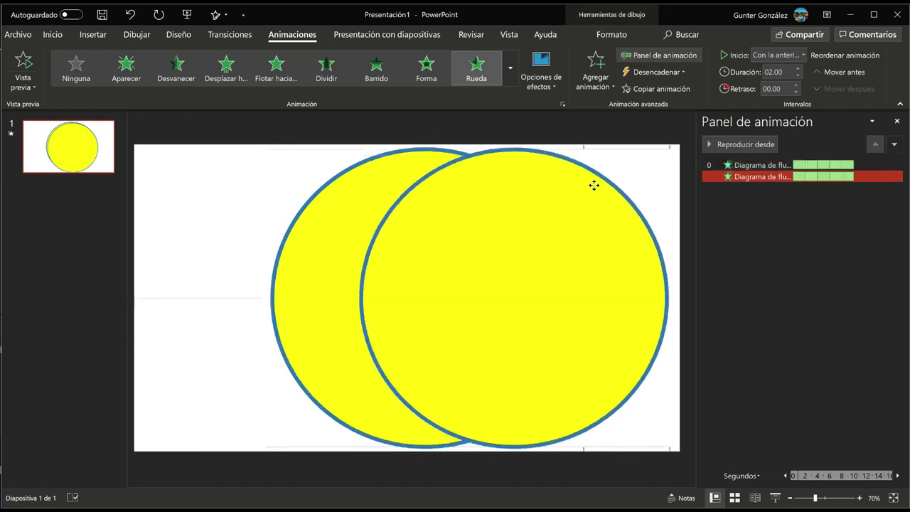
Select only the second circle's animation entry in the Animation Pane
{"action": "left_click", "coordinate": [739, 176]}
{"action": "left_click", "coordinate": [754, 165], "text": "shift"}
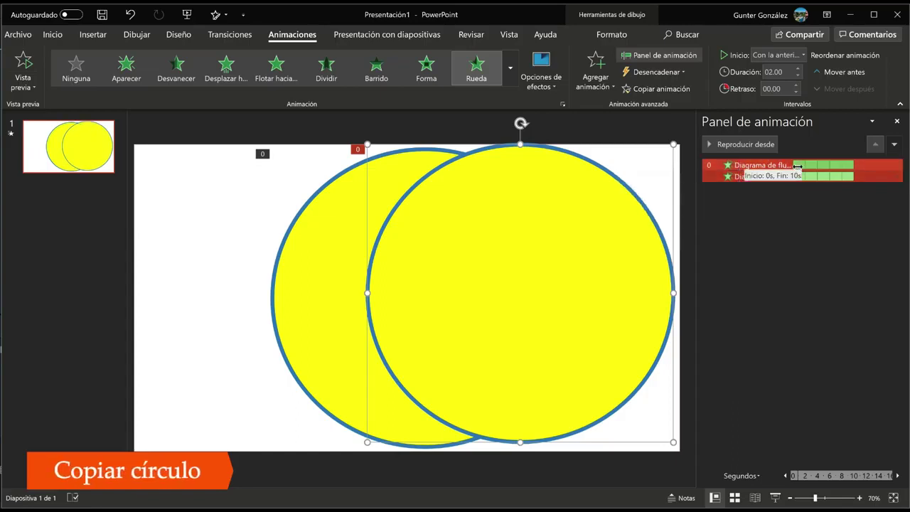
{"action": "left_click", "coordinate": [810, 177]}
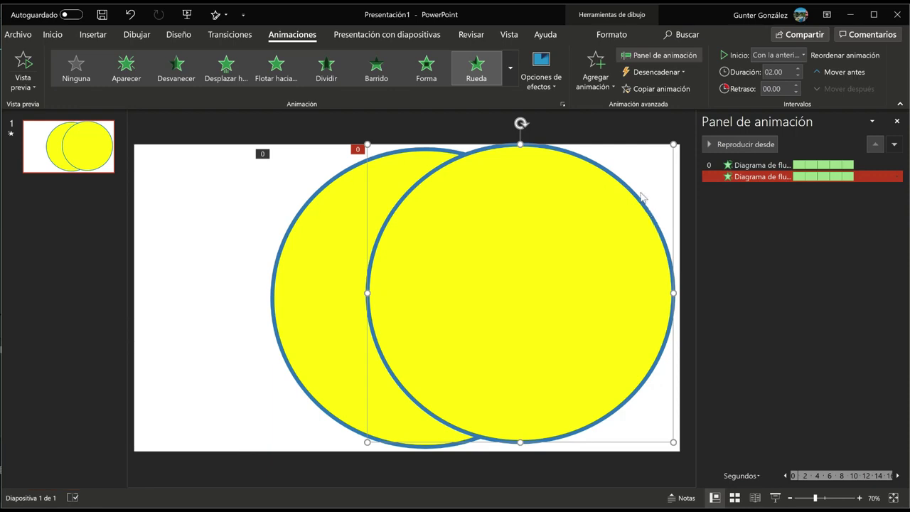
Give the copied circle a black fill and black outline, shrink it and centre it over the yellow circle
{"action": "scroll", "coordinate": [697, 62], "scroll_direction": "up", "scroll_amount": 5}
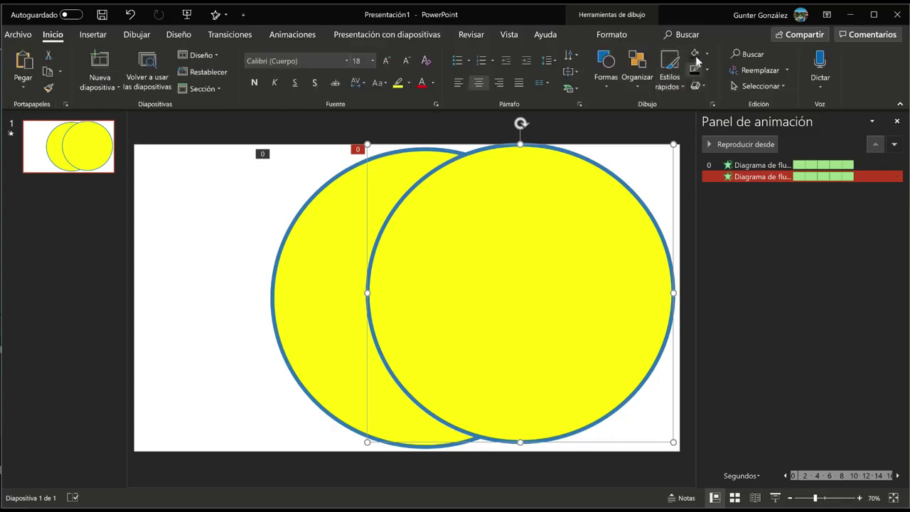
{"action": "left_click", "coordinate": [696, 56]}
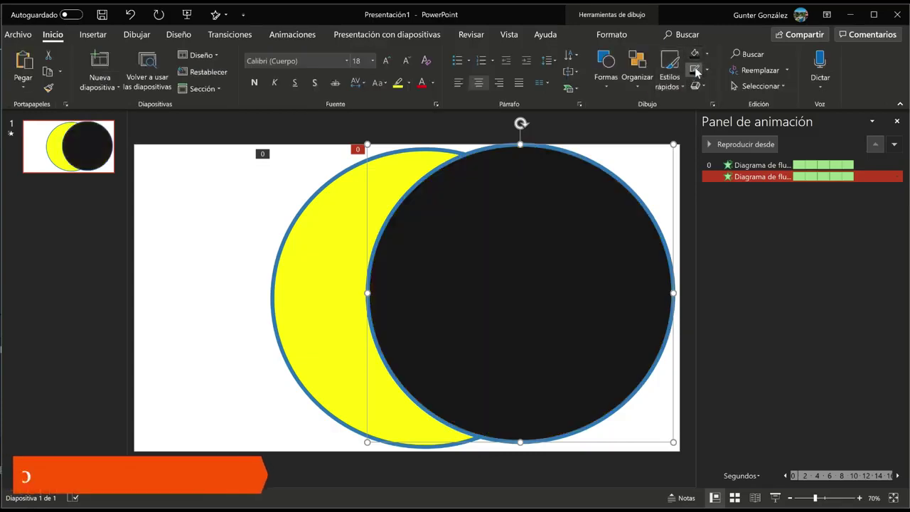
{"action": "left_click", "coordinate": [696, 69]}
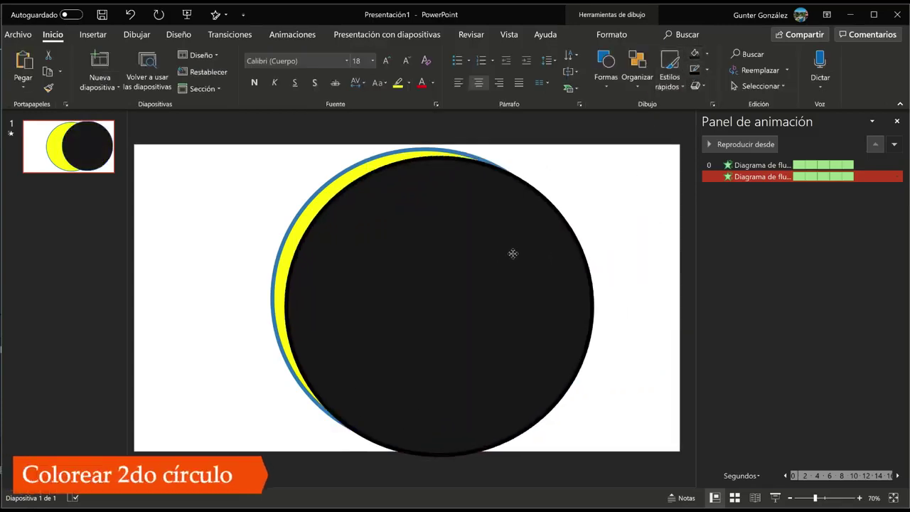
{"action": "left_click_drag", "start_coordinate": [512, 247], "coordinate": [509, 248]}
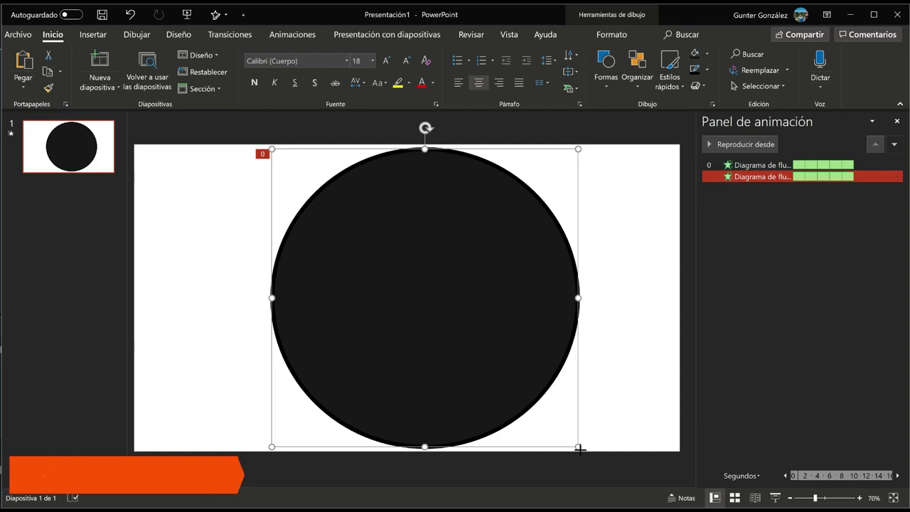
{"action": "left_click_drag", "start_coordinate": [578, 448], "coordinate": [558, 428]}
{"action": "left_click_drag", "start_coordinate": [478, 326], "coordinate": [488, 335]}
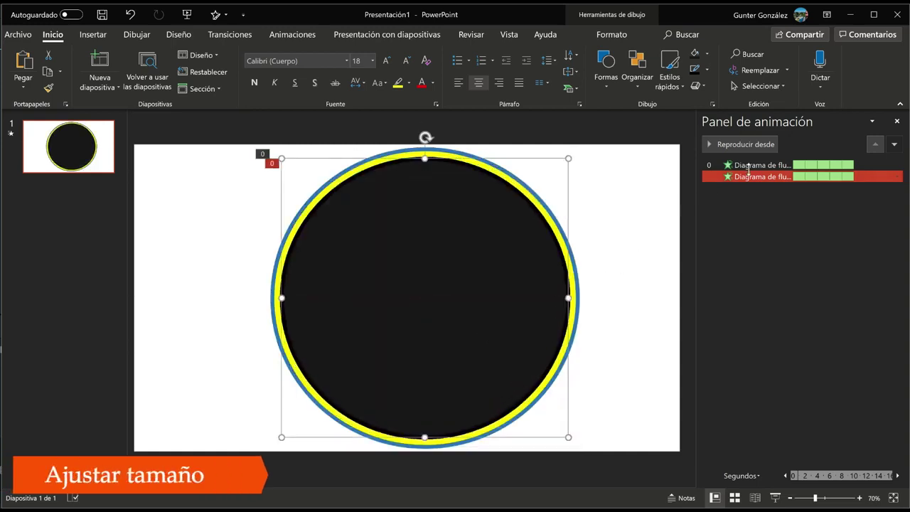
Preview both wheel animations, then enlarge the black circle slightly to thin the yellow ring
{"action": "left_click", "coordinate": [748, 167], "text": "ctrl"}
{"action": "left_click", "coordinate": [741, 145]}
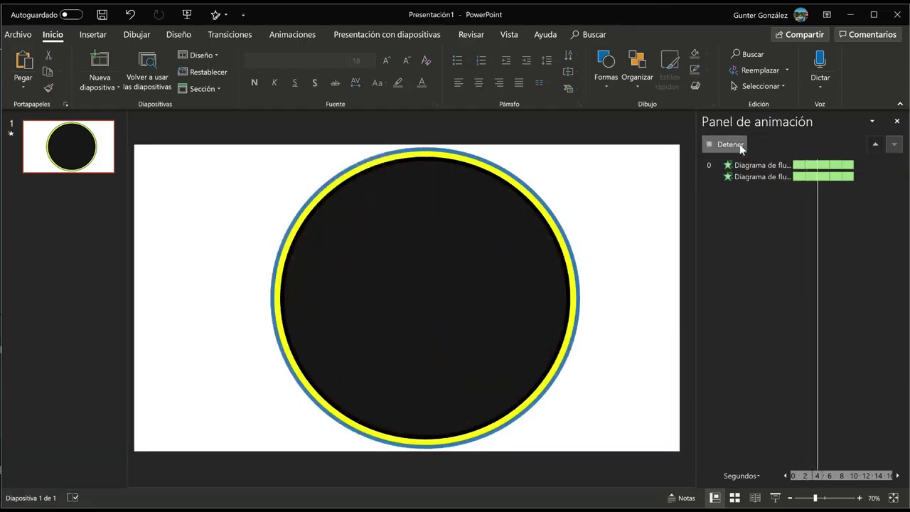
{"action": "left_click", "coordinate": [551, 256]}
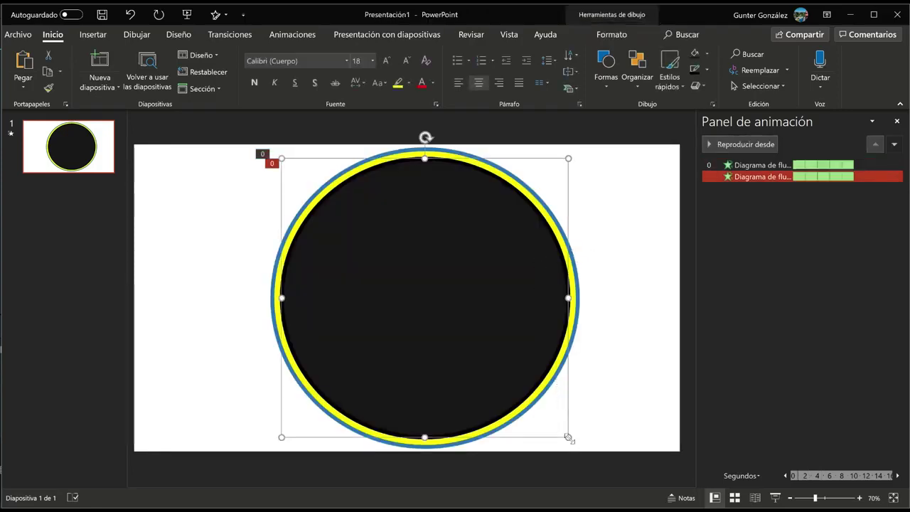
{"action": "left_click_drag", "start_coordinate": [567, 438], "coordinate": [567, 441]}
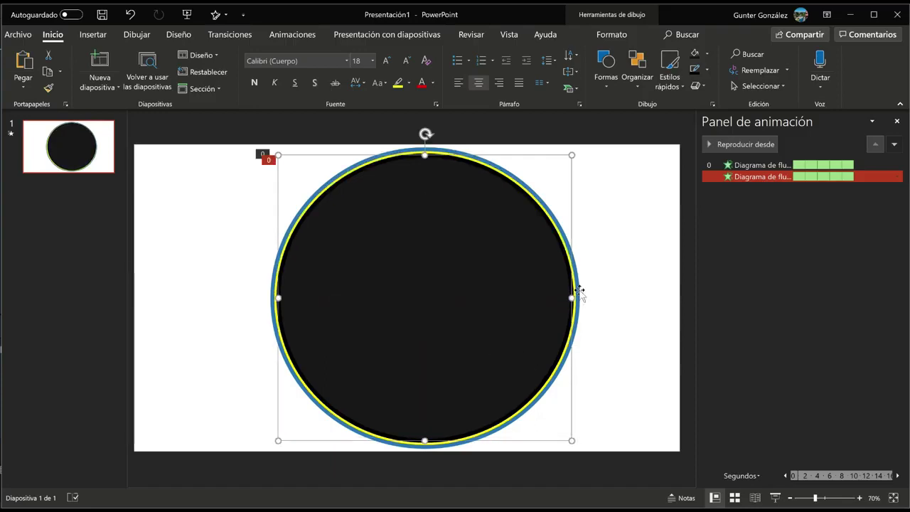
Preview the first circle's wheel animation again
{"action": "left_click", "coordinate": [633, 290]}
{"action": "left_click", "coordinate": [764, 160]}
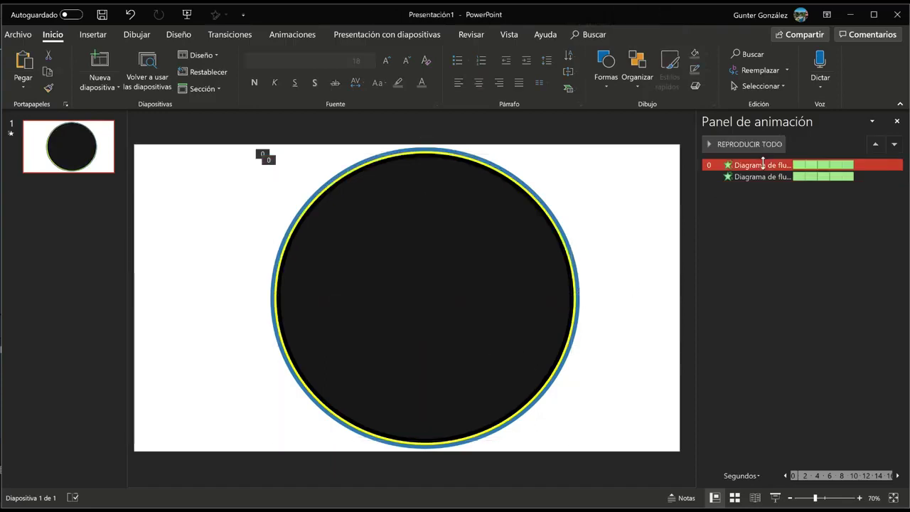
{"action": "left_click", "coordinate": [741, 144]}
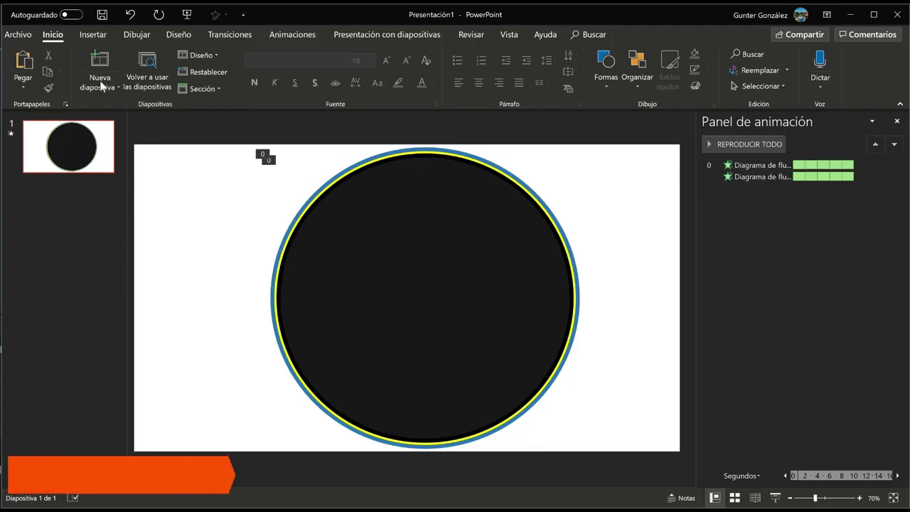
Insert a text box at the slide's upper left containing the number 5
{"action": "left_click", "coordinate": [92, 35]}
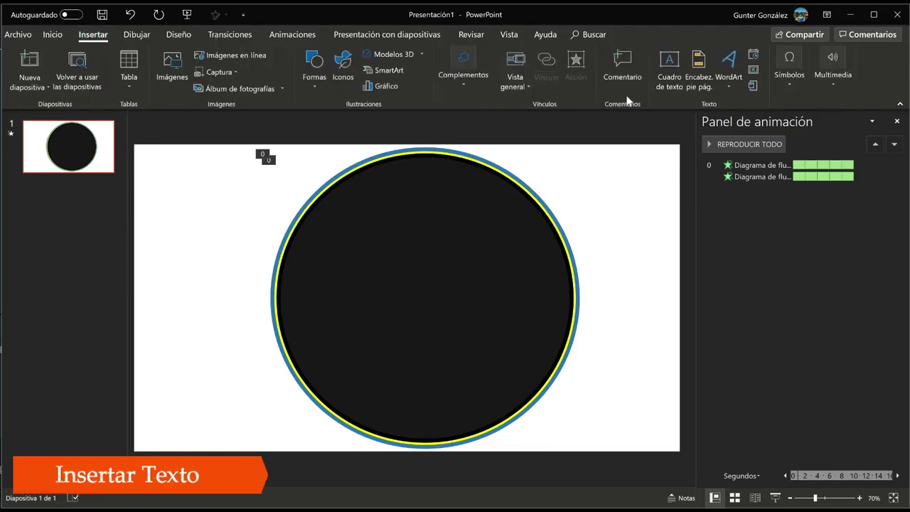
{"action": "left_click", "coordinate": [670, 67]}
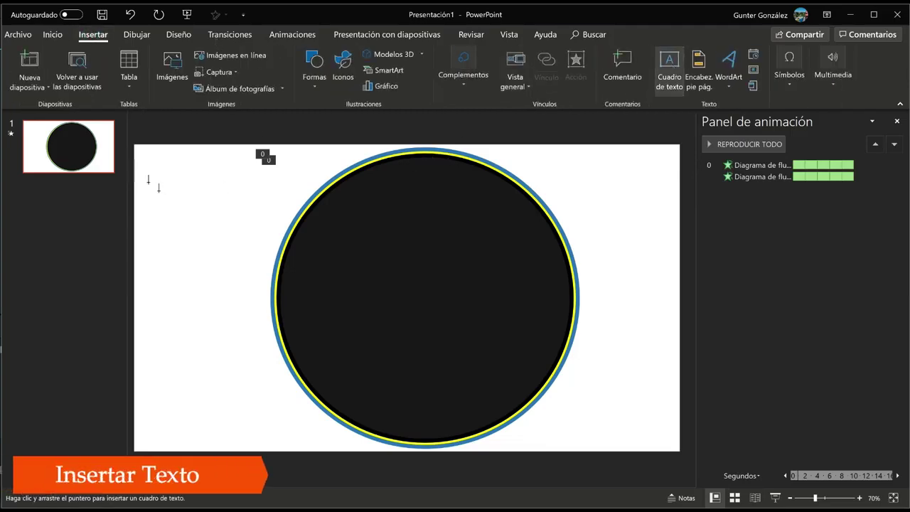
{"action": "left_click_drag", "start_coordinate": [165, 195], "coordinate": [236, 288]}
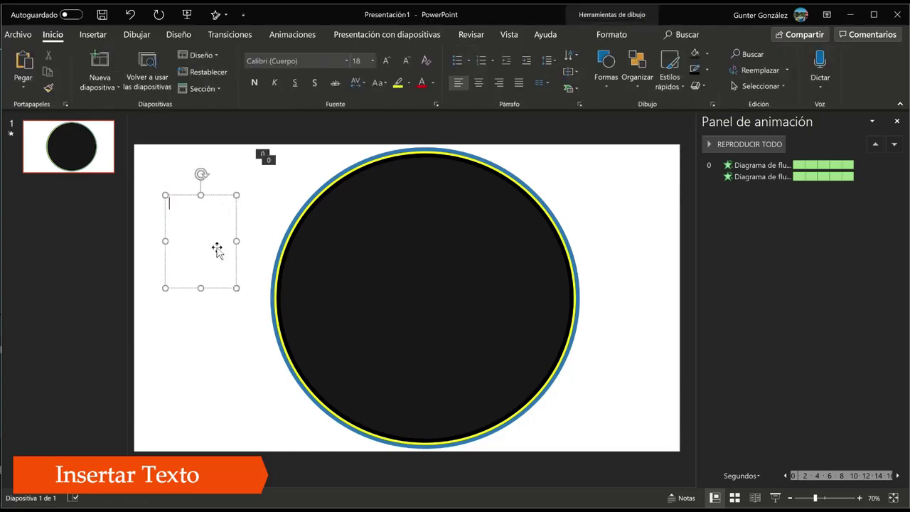
{"action": "type", "text": "5"}
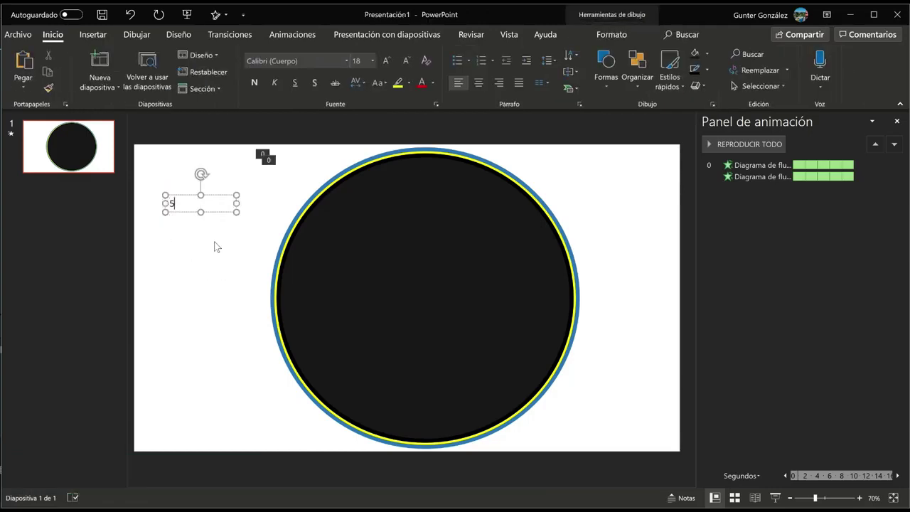
Set the 5's font size to 96, then to 350
{"action": "left_click", "coordinate": [193, 214]}
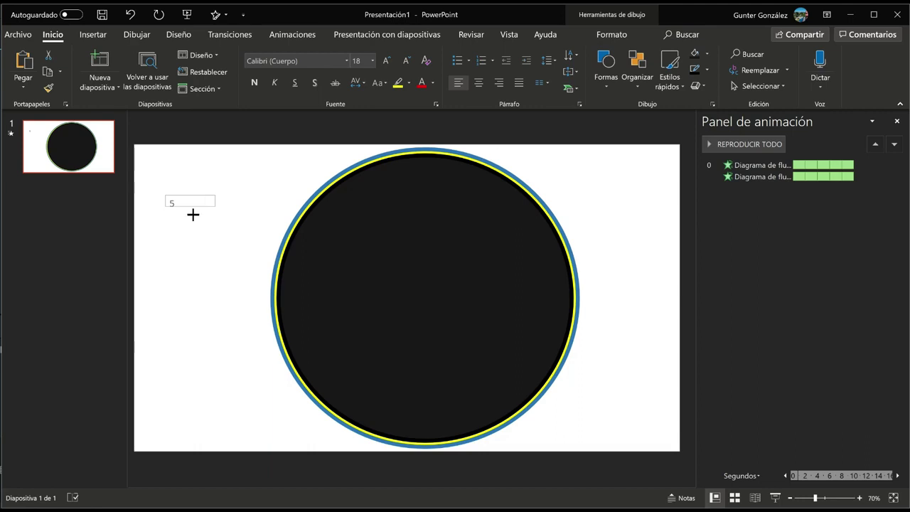
{"action": "left_click", "coordinate": [192, 199]}
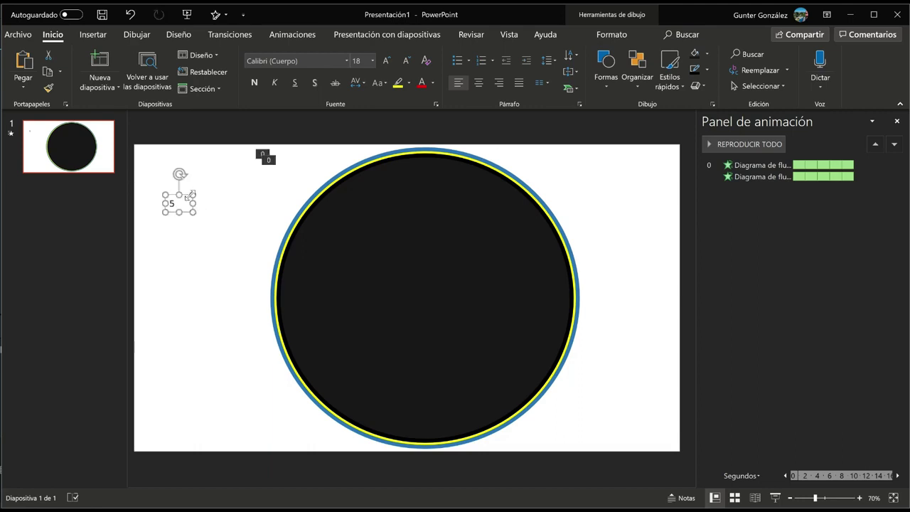
{"action": "left_click", "coordinate": [374, 61]}
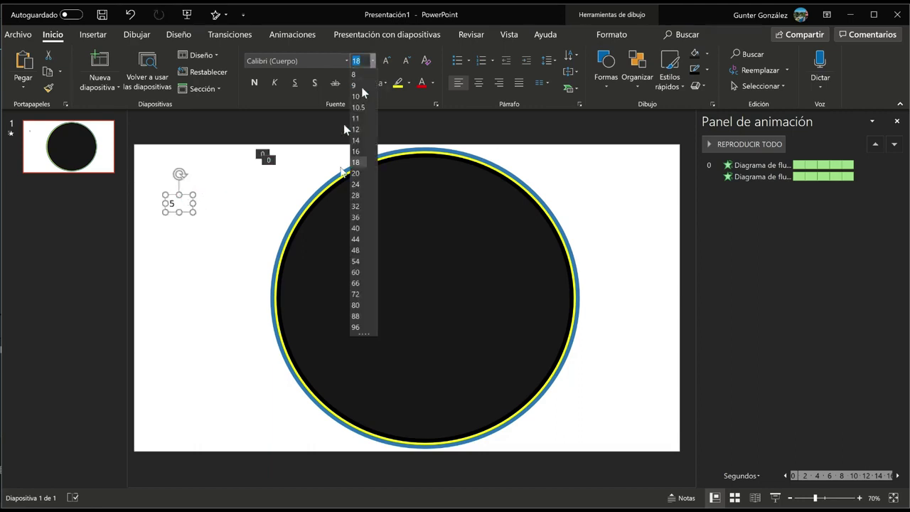
{"action": "left_click", "coordinate": [359, 329]}
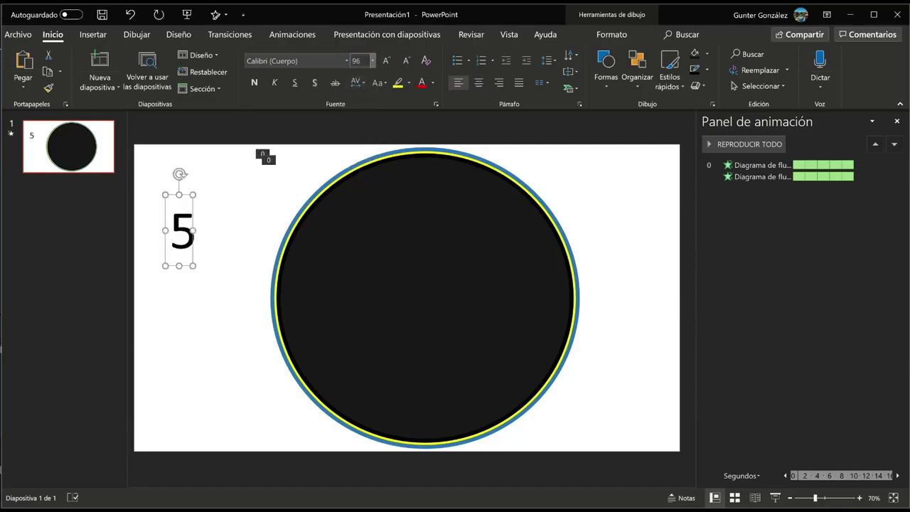
{"action": "left_click", "coordinate": [359, 61]}
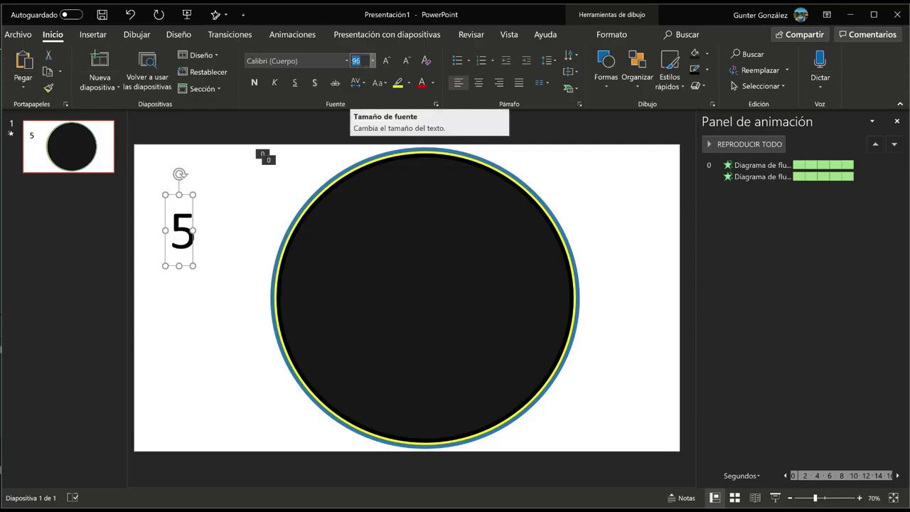
{"action": "type", "text": "350"}
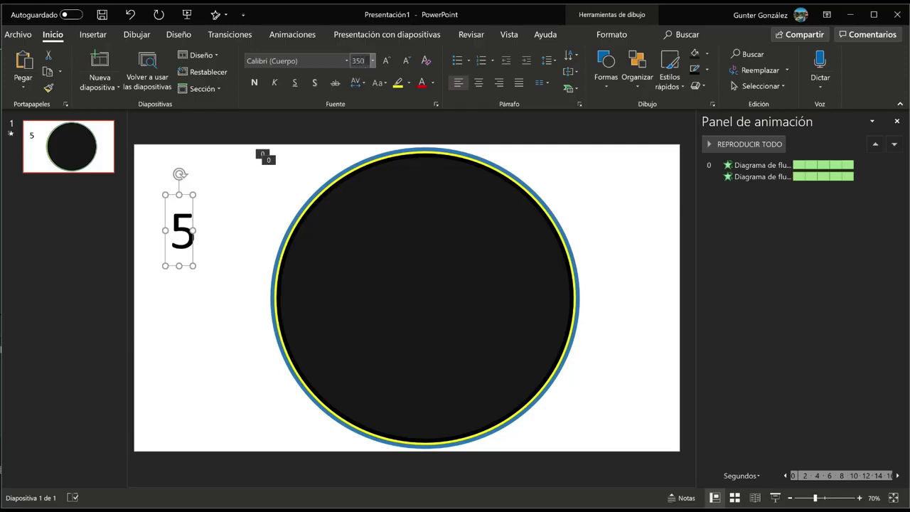
{"action": "key", "text": "Return"}
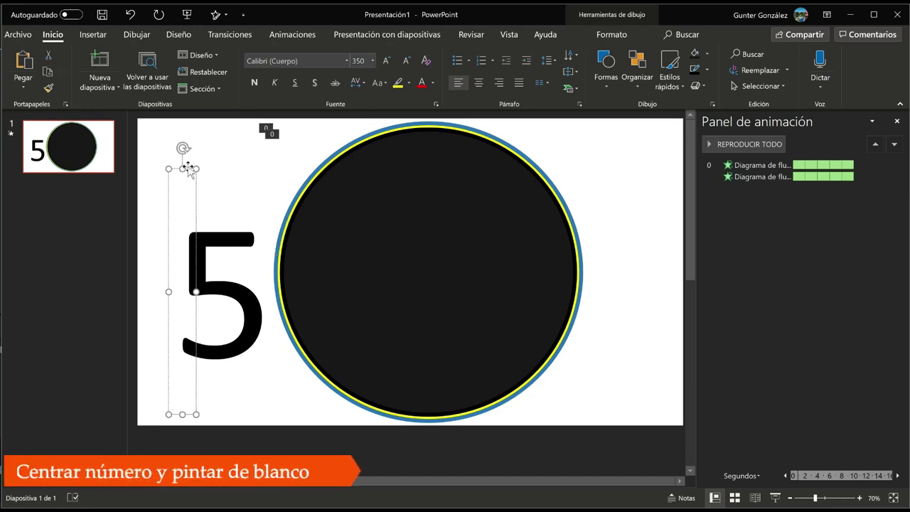
Move the 5 into the centre of the black circle and colour it white
{"action": "left_click_drag", "start_coordinate": [187, 169], "coordinate": [183, 152]}
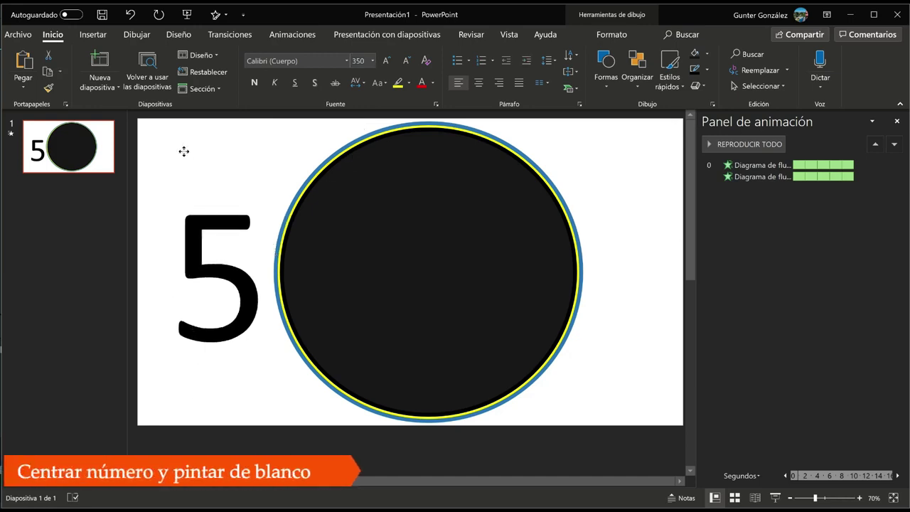
{"action": "left_click_drag", "start_coordinate": [427, 143], "coordinate": [387, 141]}
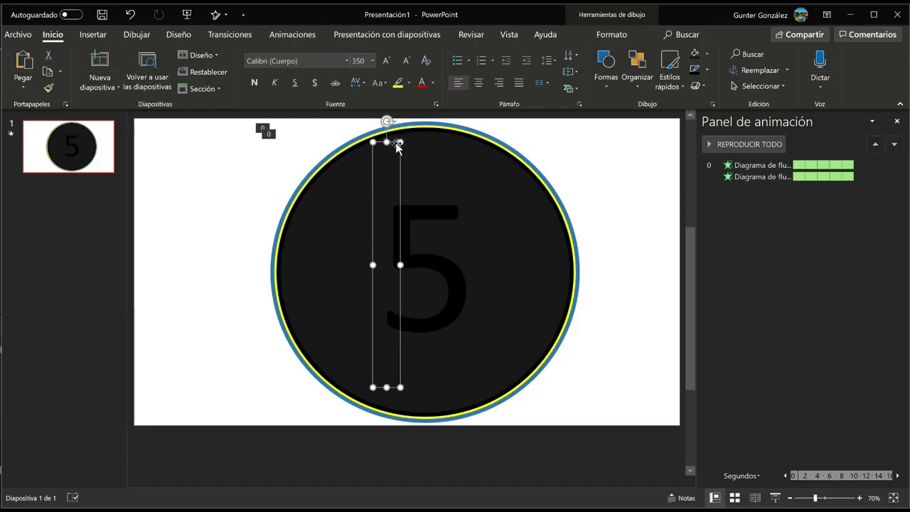
{"action": "left_click", "coordinate": [396, 142]}
{"action": "left_click", "coordinate": [433, 83]}
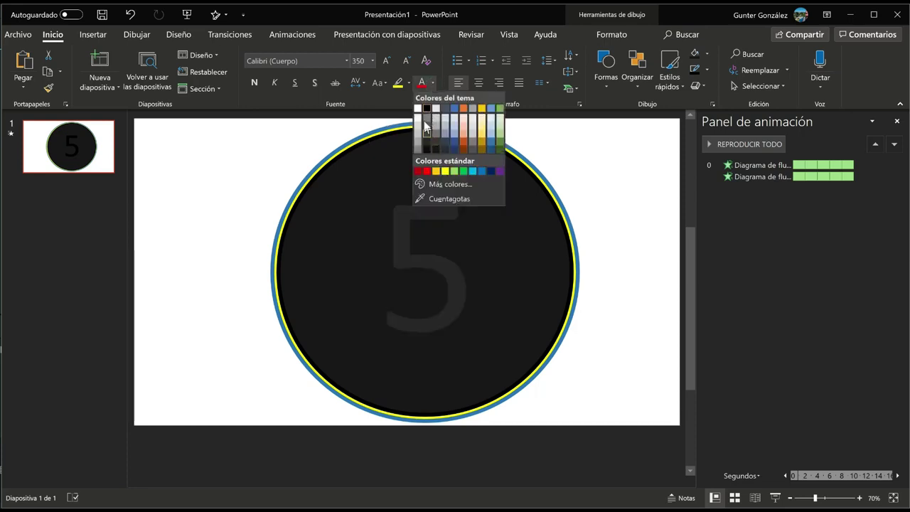
{"action": "left_click", "coordinate": [418, 109]}
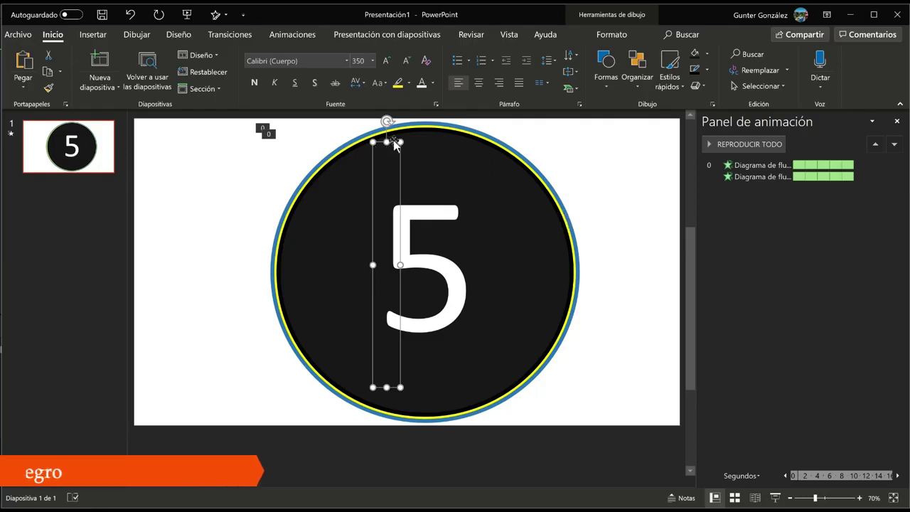
Fill the slide background with solid black through Formato del fondo and close the pane
{"action": "left_click", "coordinate": [624, 168]}
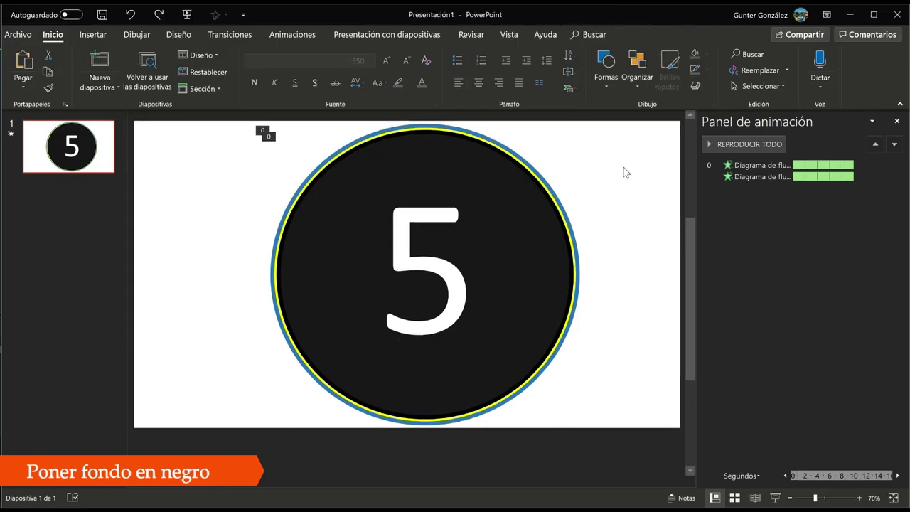
{"action": "right_click", "coordinate": [624, 171]}
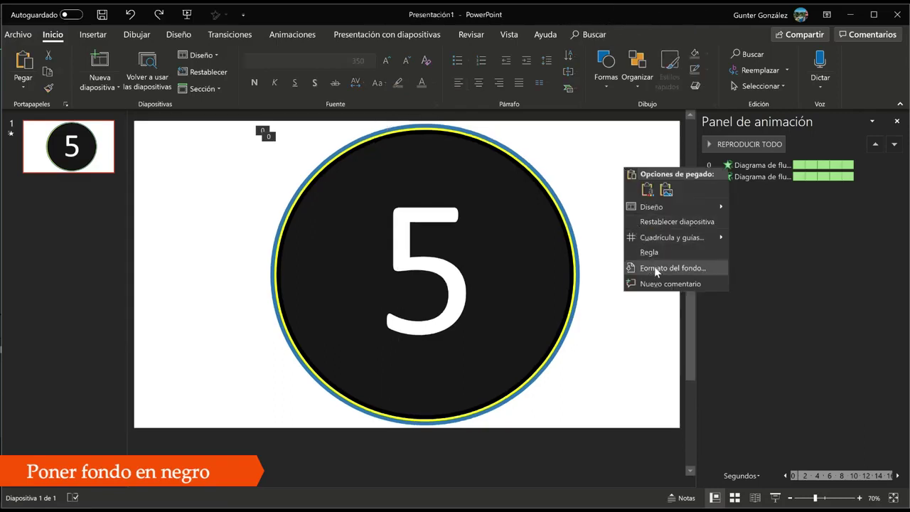
{"action": "left_click", "coordinate": [654, 266]}
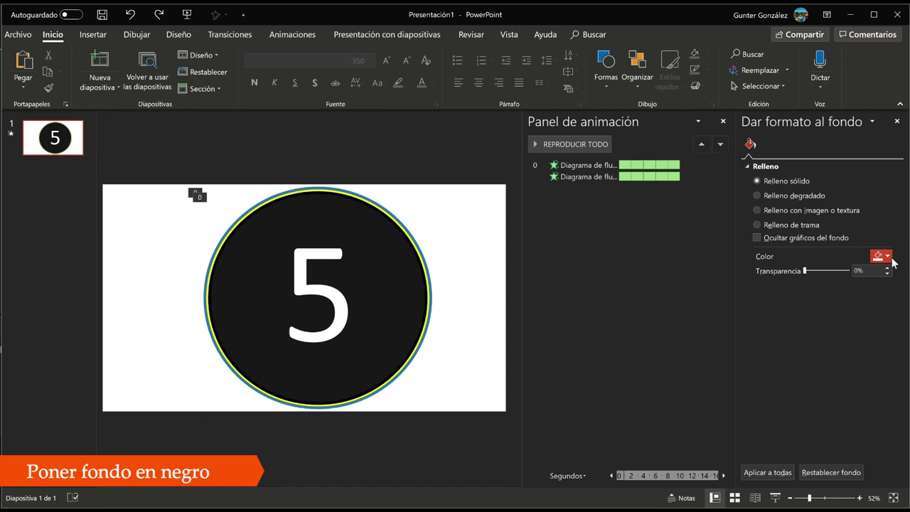
{"action": "left_click", "coordinate": [887, 256]}
{"action": "left_click", "coordinate": [831, 293]}
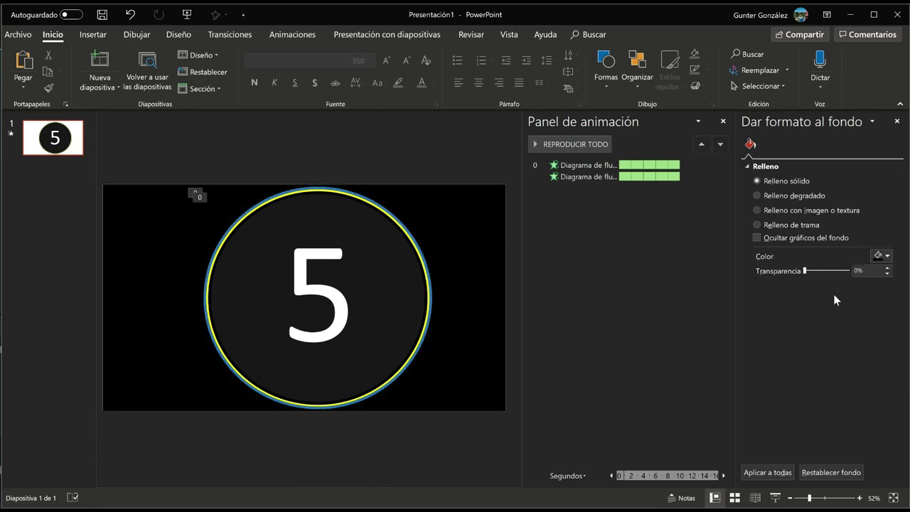
{"action": "left_click", "coordinate": [896, 122]}
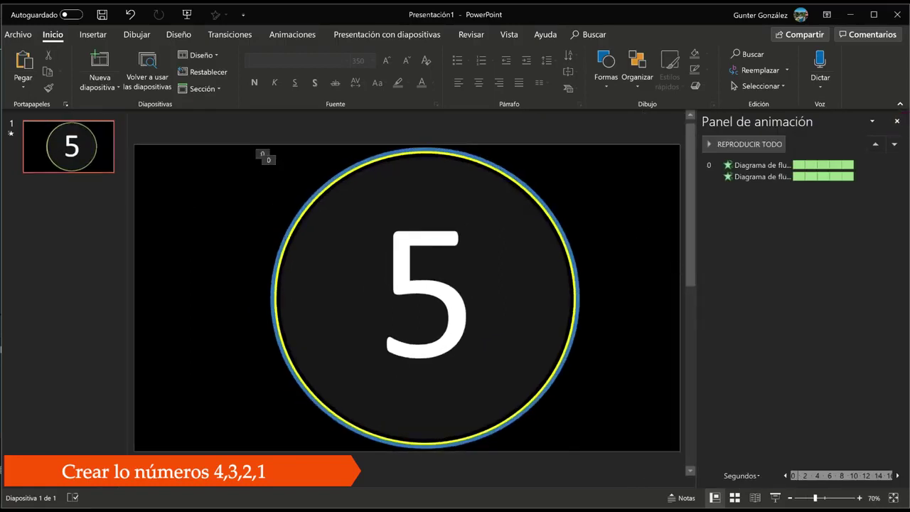
Duplicate the 5 to the slide's left edge and change the copy to 4
{"action": "left_click", "coordinate": [399, 175]}
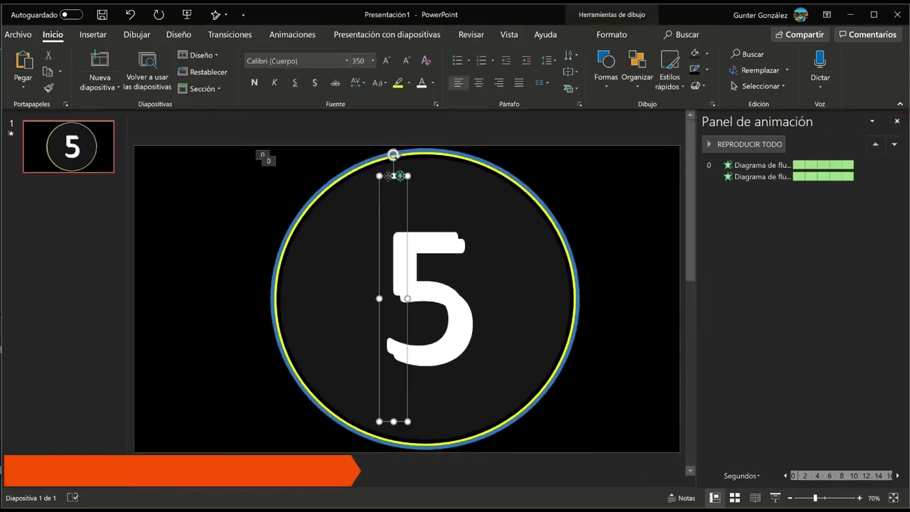
{"action": "left_click_drag", "start_coordinate": [399, 175], "coordinate": [157, 121], "text": "ctrl"}
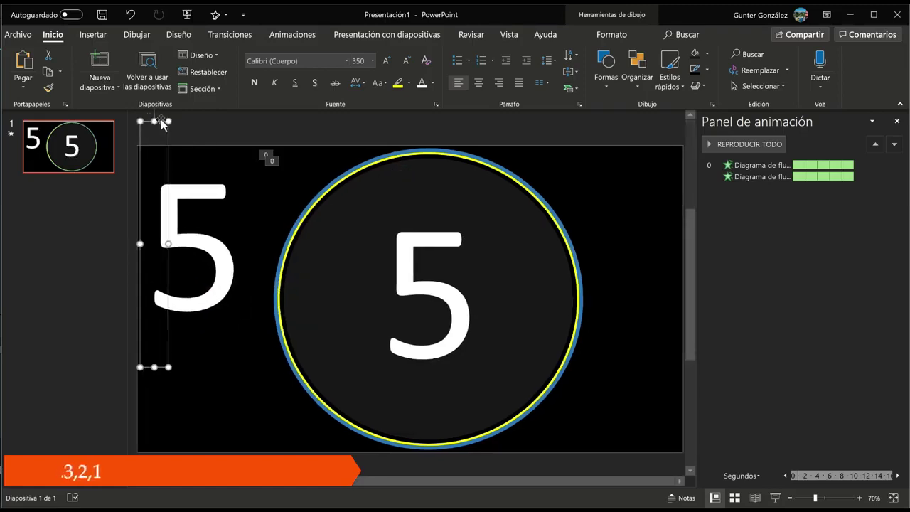
{"action": "left_click_drag", "start_coordinate": [160, 121], "coordinate": [165, 123]}
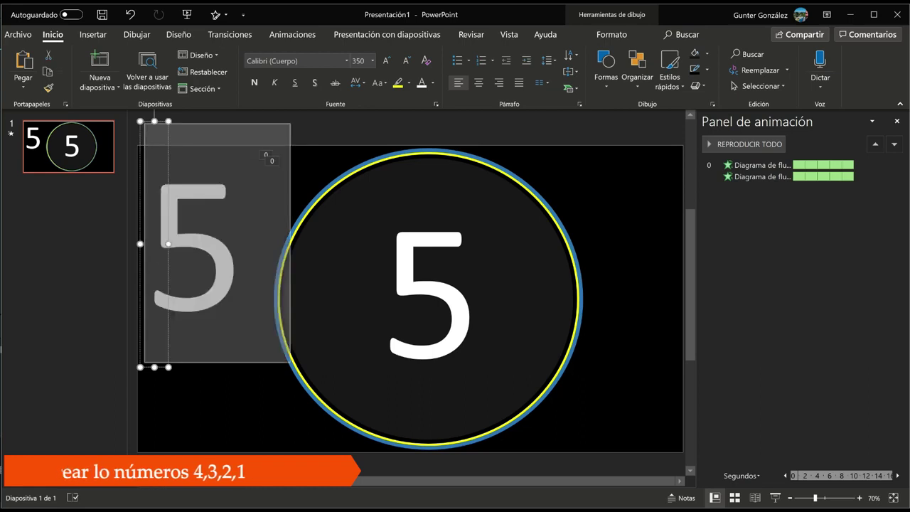
{"action": "type", "text": "4"}
{"action": "left_click", "coordinate": [274, 183]}
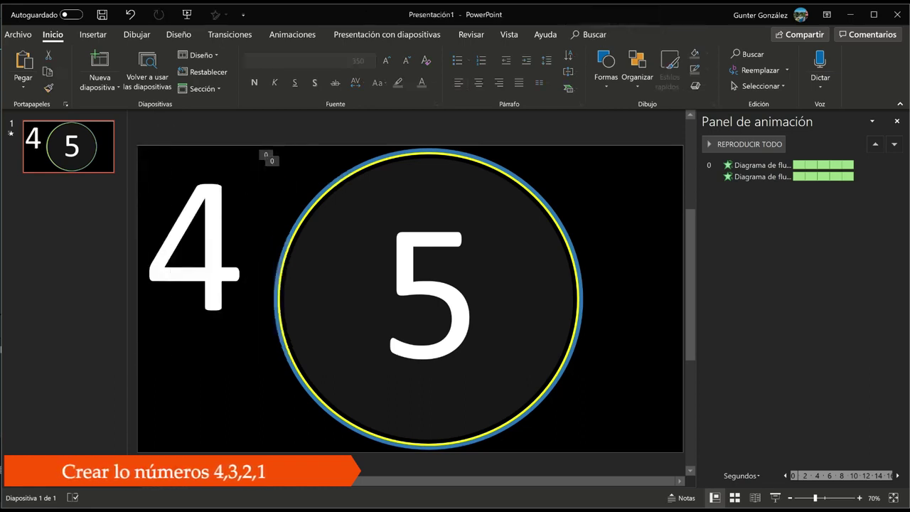
{"action": "right_click", "coordinate": [204, 169]}
{"action": "key", "text": "Escape"}
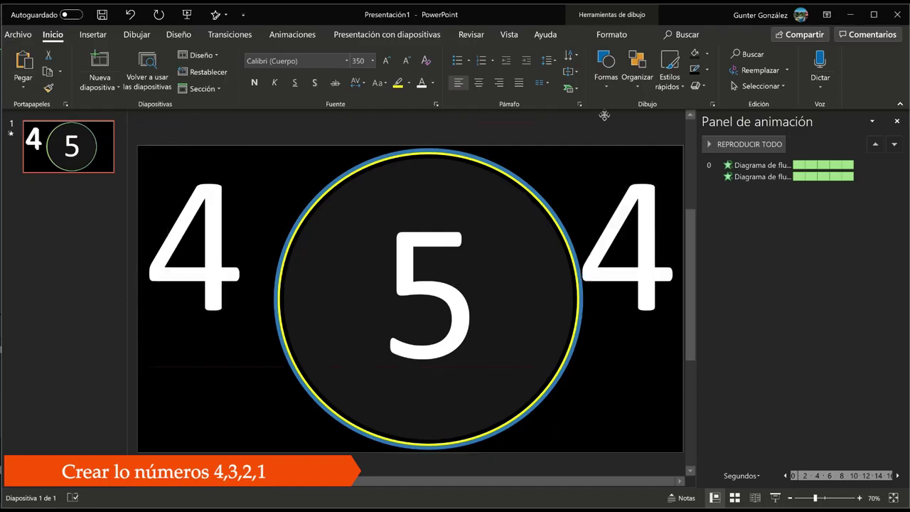
Copy the 4 to the right side as 3, with a 2 stacked below it
{"action": "left_click_drag", "start_coordinate": [343, 127], "coordinate": [605, 131]}
{"action": "key", "text": "ctrl+a"}
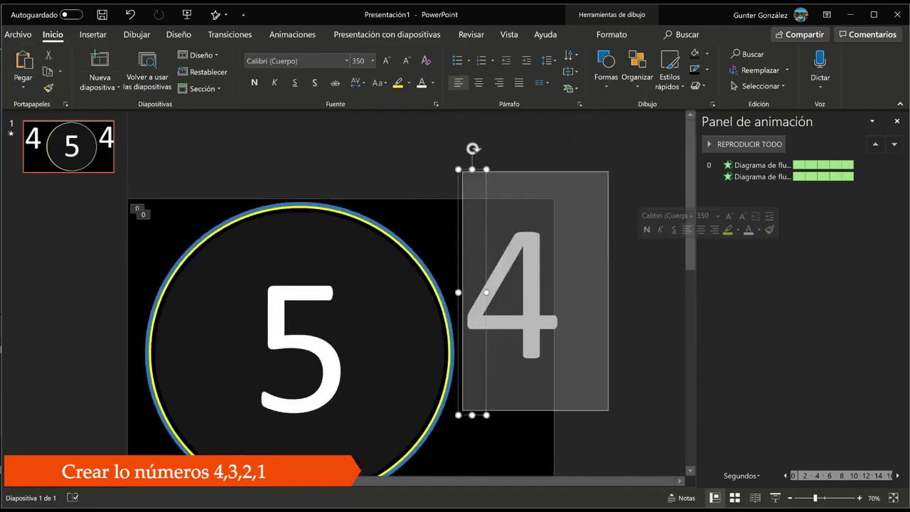
{"action": "type", "text": "3"}
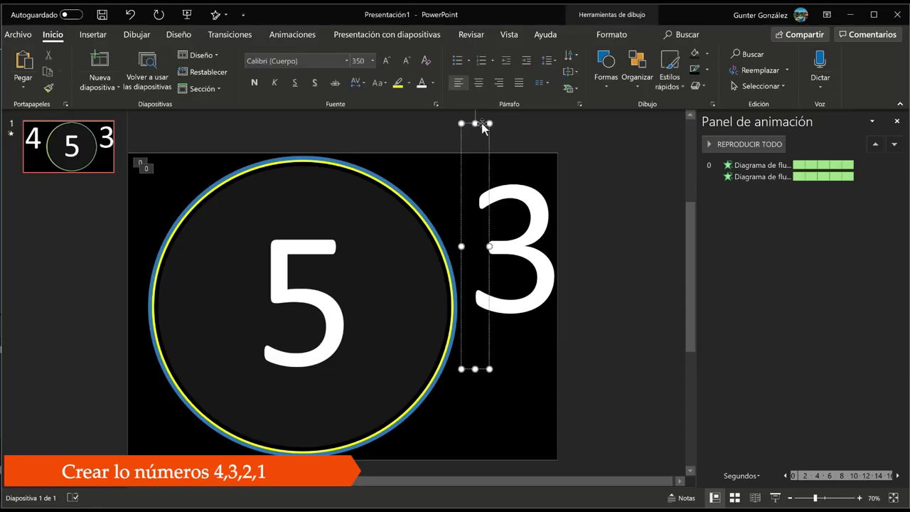
{"action": "key", "text": "ctrl+n"}
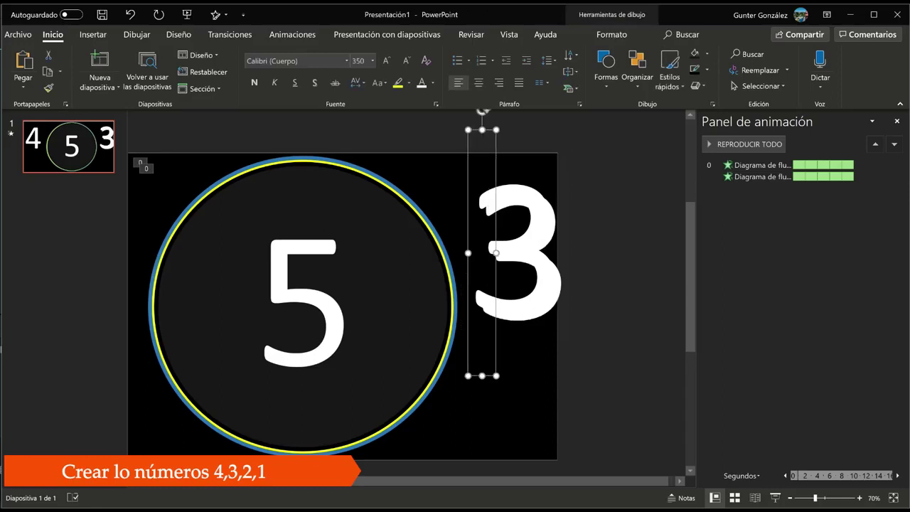
{"action": "left_click_drag", "start_coordinate": [478, 136], "coordinate": [471, 269]}
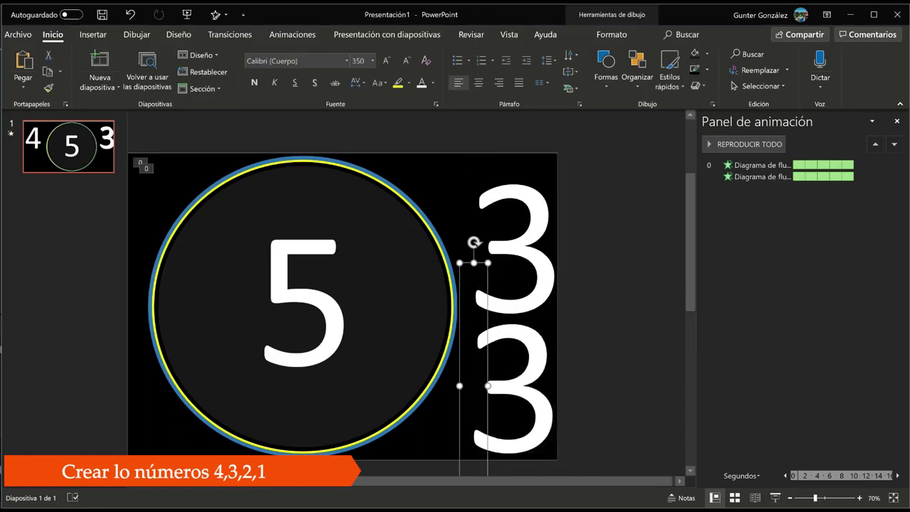
{"action": "scroll", "coordinate": [471, 269], "scroll_direction": "down", "scroll_amount": 2}
{"action": "double_click", "coordinate": [534, 302]}
{"action": "type", "text": "2"}
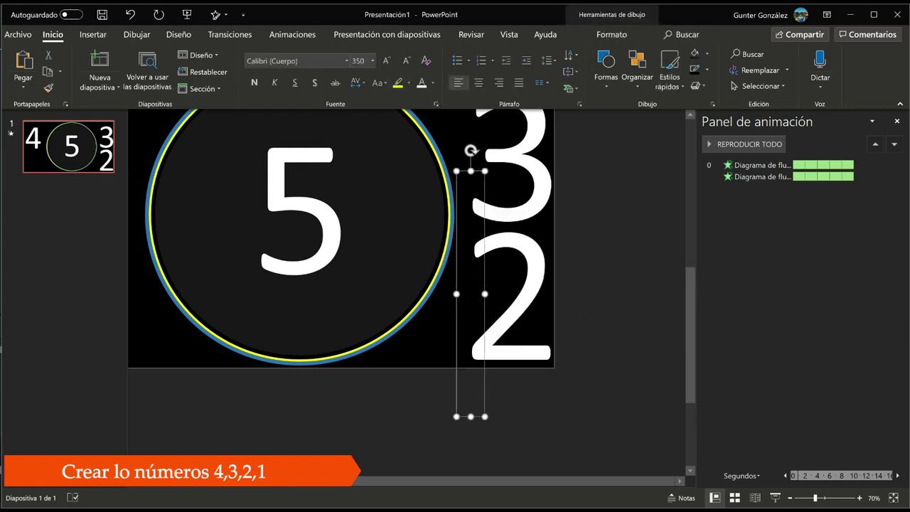
{"action": "scroll", "coordinate": [257, 297], "scroll_direction": "left", "scroll_amount": 5}
{"action": "left_click", "coordinate": [257, 298]}
{"action": "key", "text": "ctrl+z"}
Copy the 2 beneath the 4 on the left as 1, then collapse the thumbnail pane
{"action": "mouse_move", "coordinate": [467, 173]}
{"action": "left_mouse_down"}
{"action": "mouse_move", "coordinate": [133, 171]}
{"action": "mouse_move", "coordinate": [228, 199]}
{"action": "mouse_move", "coordinate": [146, 194]}
{"action": "left_mouse_up"}
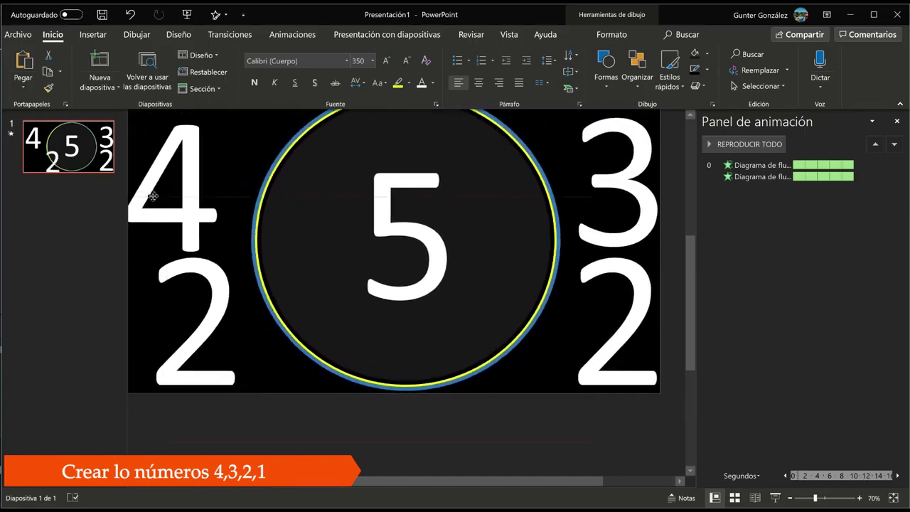
{"action": "left_click", "coordinate": [143, 187]}
{"action": "double_click", "coordinate": [139, 183]}
{"action": "type", "text": "1"}
{"action": "left_click", "coordinate": [367, 235]}
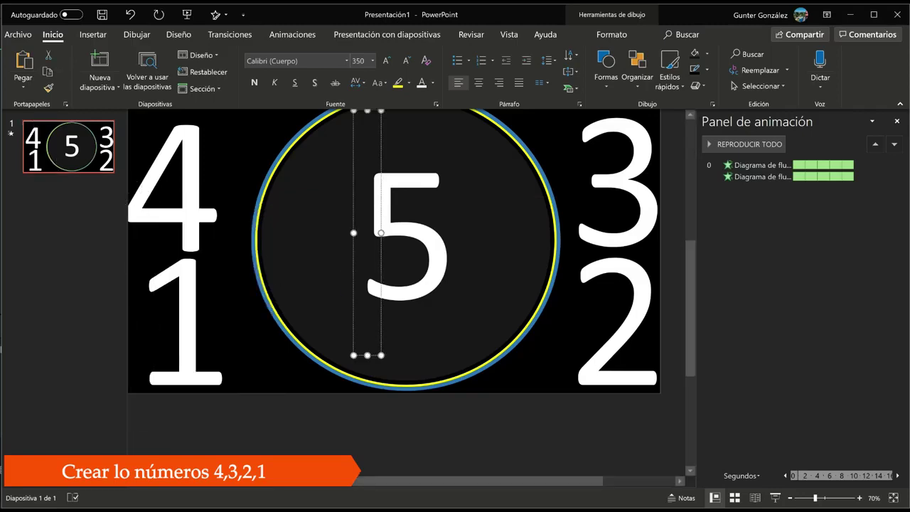
{"action": "left_click_drag", "start_coordinate": [108, 296], "coordinate": [5, 305]}
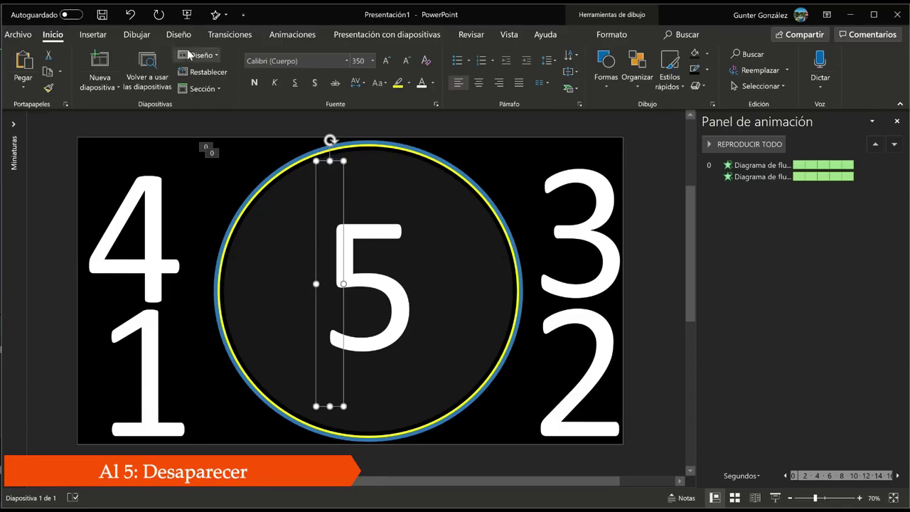
On Animaciones, add the Salida > Desaparecer effect to the circled 5 text box
{"action": "left_click", "coordinate": [286, 38]}
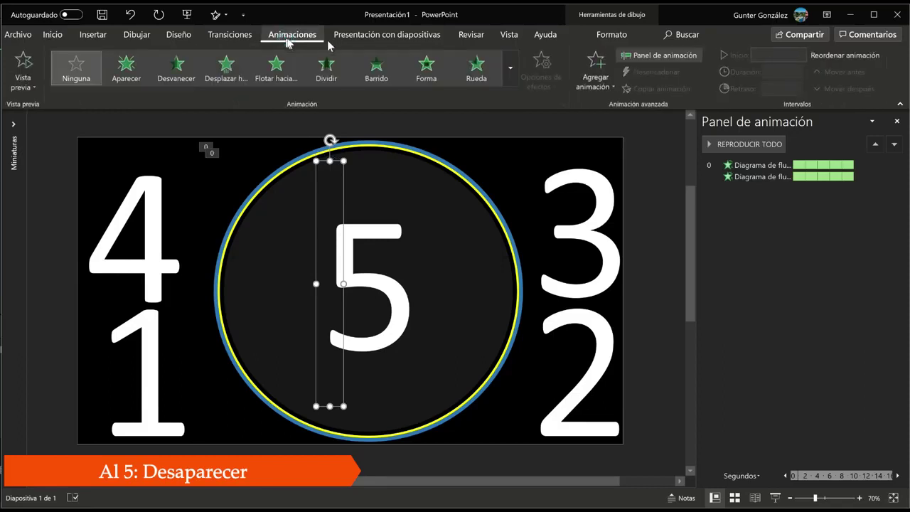
{"action": "left_click", "coordinate": [597, 78]}
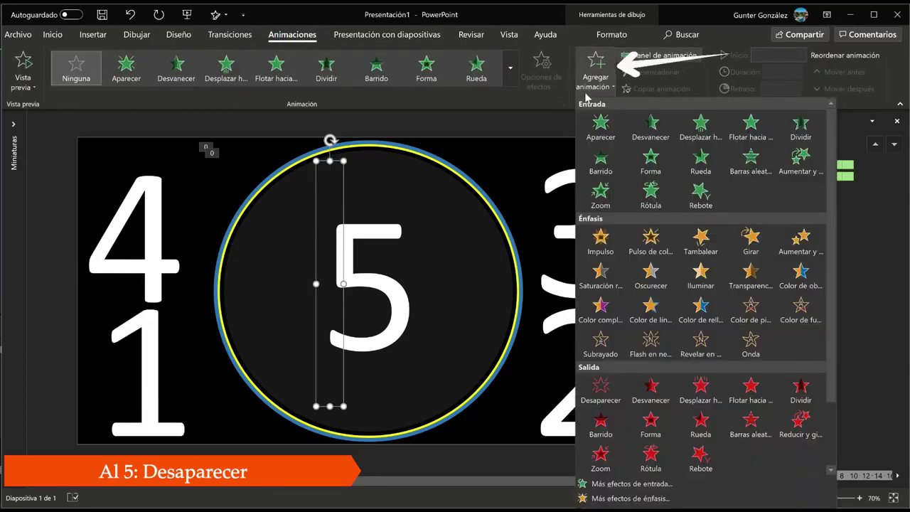
{"action": "left_click", "coordinate": [591, 379]}
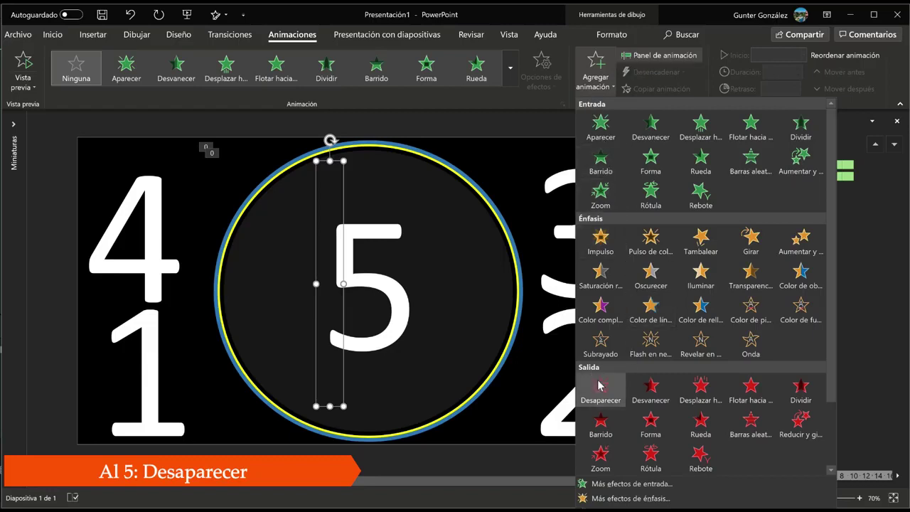
{"action": "left_click", "coordinate": [598, 387]}
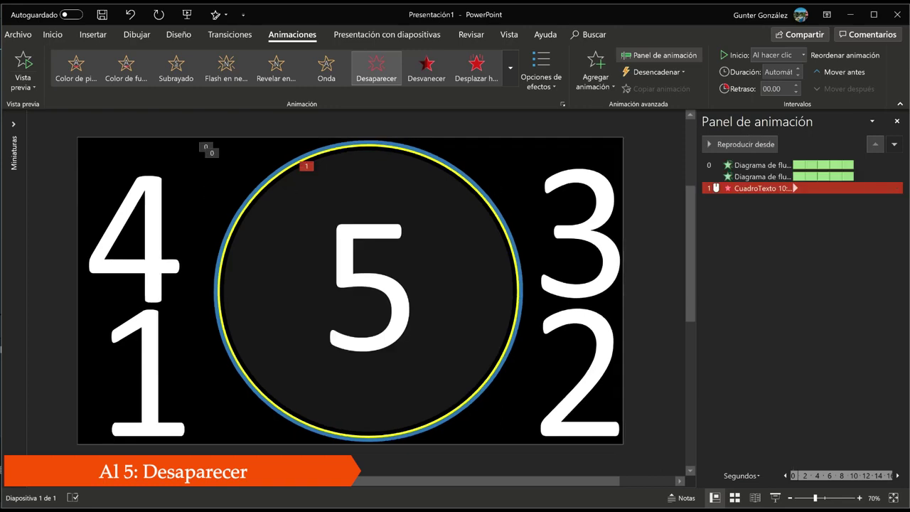
{"action": "left_click", "coordinate": [163, 189]}
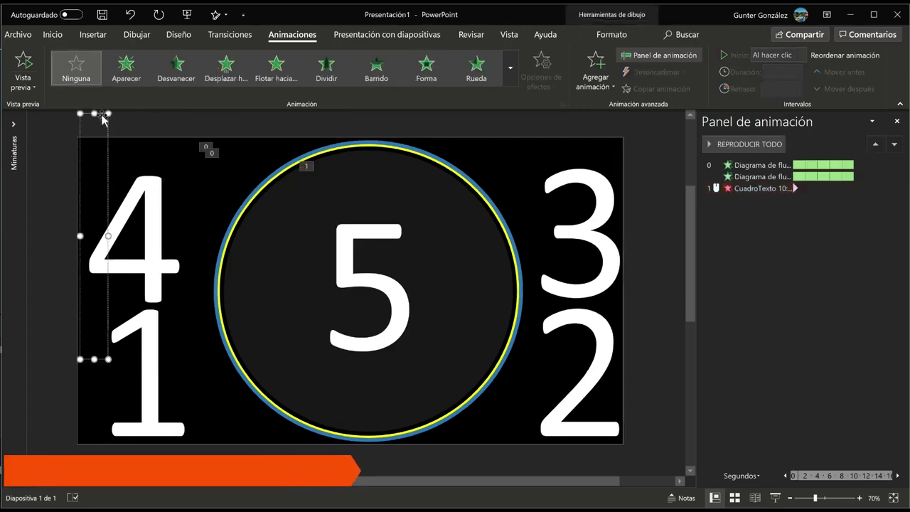
Give the 4 an Aparecer entrance followed by a Desaparecer exit
{"action": "left_click", "coordinate": [601, 71]}
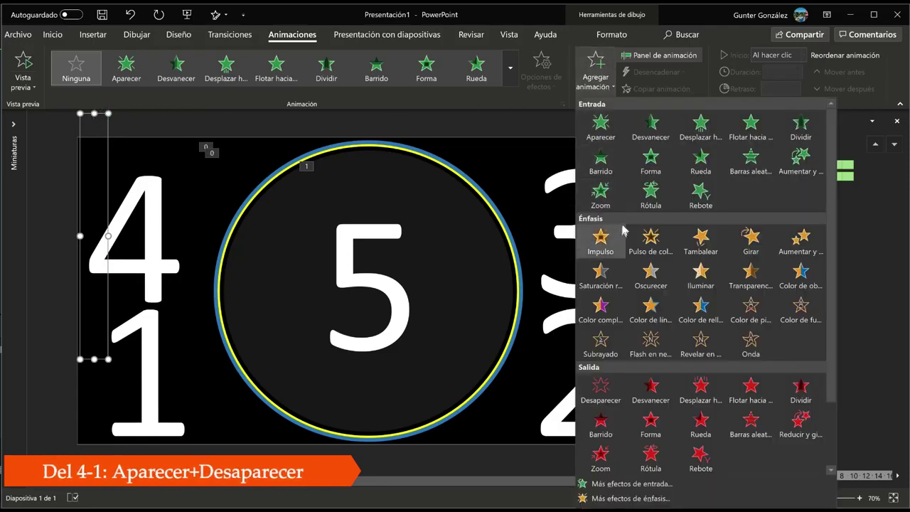
{"action": "left_click", "coordinate": [602, 125]}
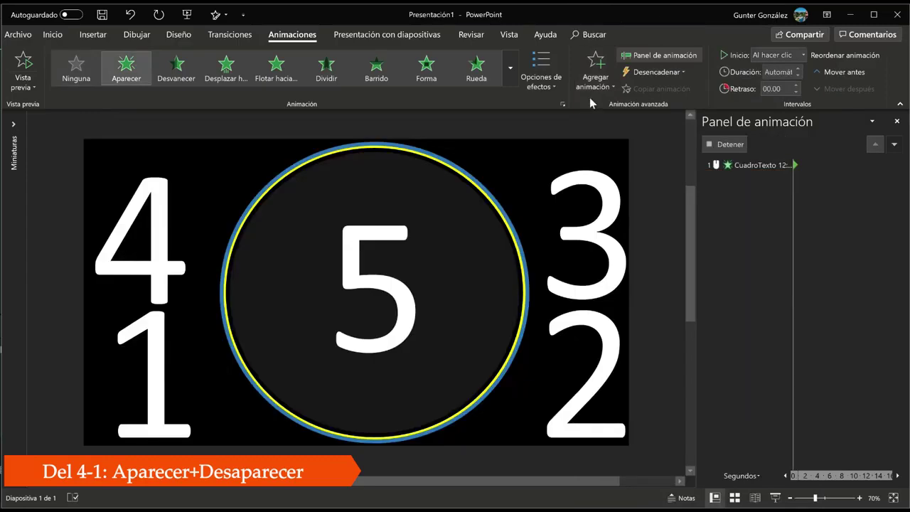
{"action": "left_click", "coordinate": [140, 208]}
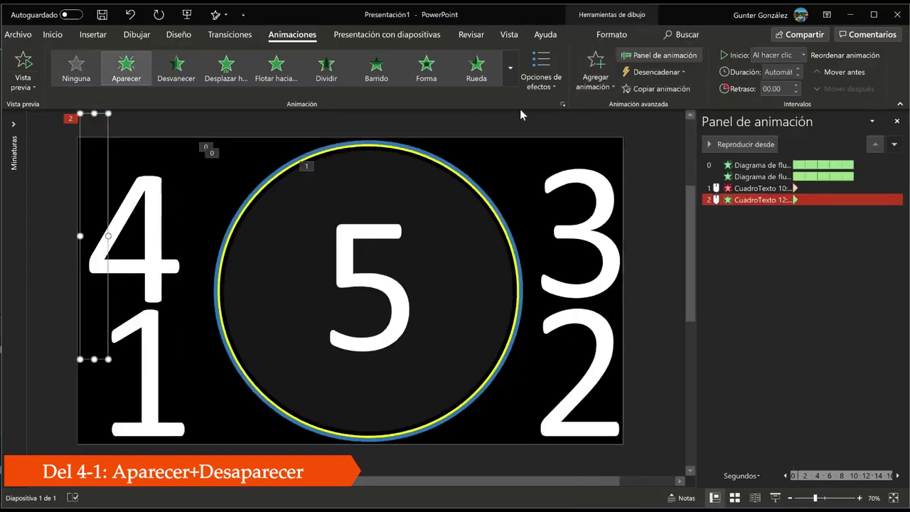
{"action": "left_click", "coordinate": [594, 80]}
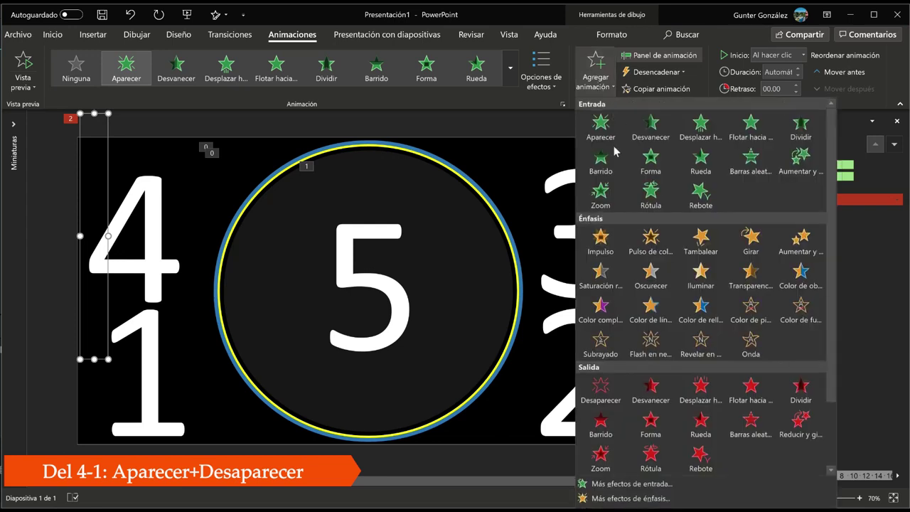
{"action": "left_click", "coordinate": [600, 391]}
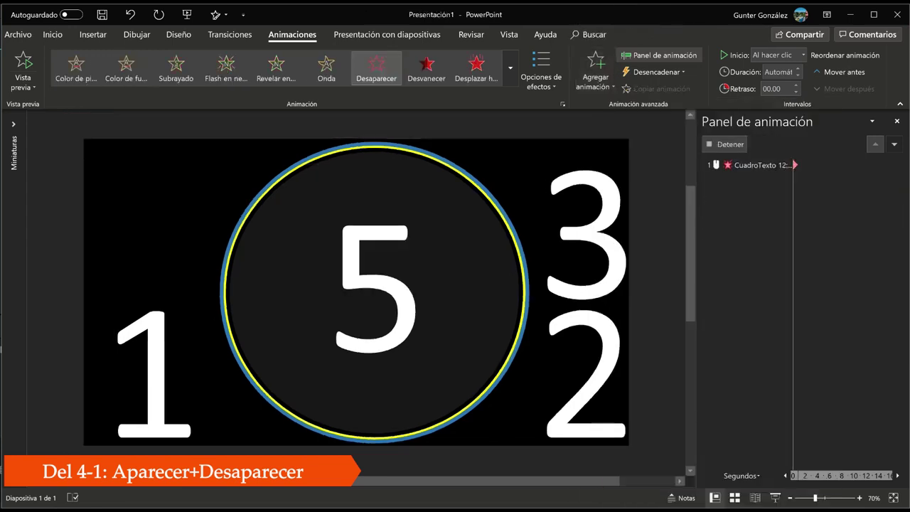
Add Aparecer entrances and Desaparecer exits to the 3 and 2 on the right
{"action": "left_click", "coordinate": [526, 139]}
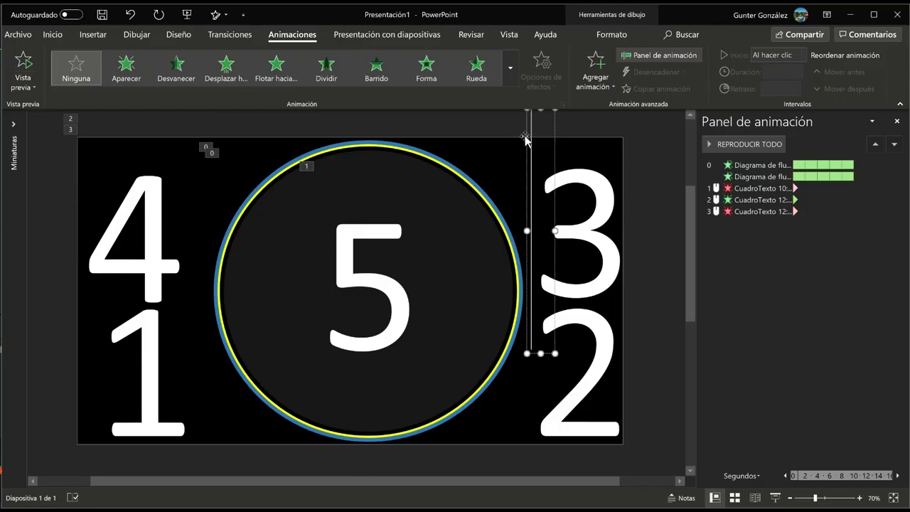
{"action": "left_click", "coordinate": [601, 77]}
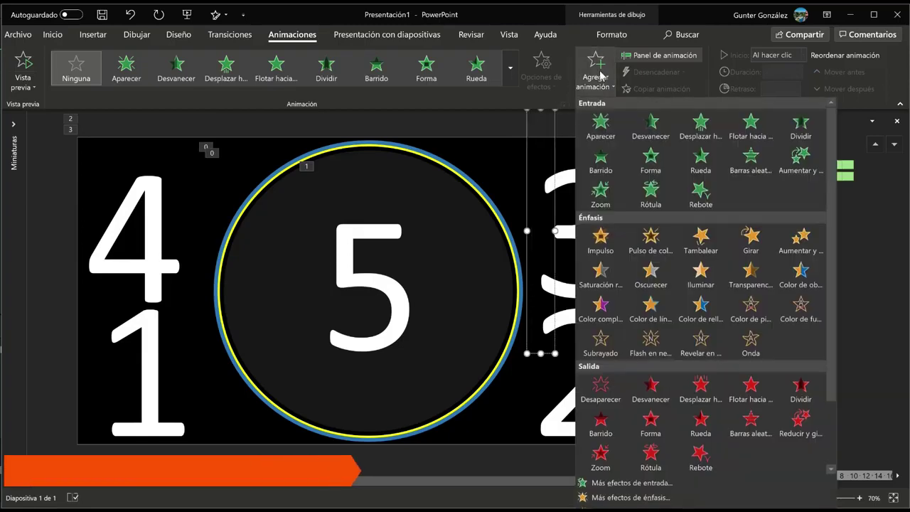
{"action": "left_click", "coordinate": [606, 131]}
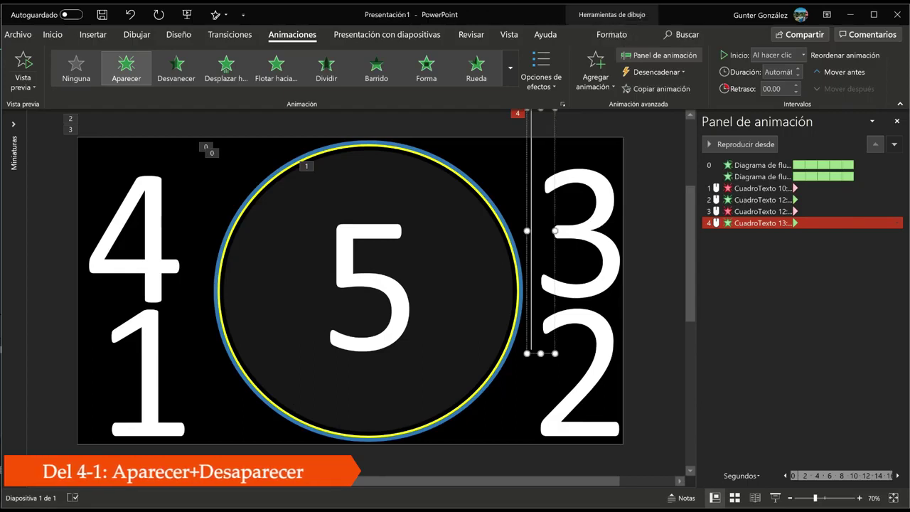
{"action": "left_click", "coordinate": [604, 85]}
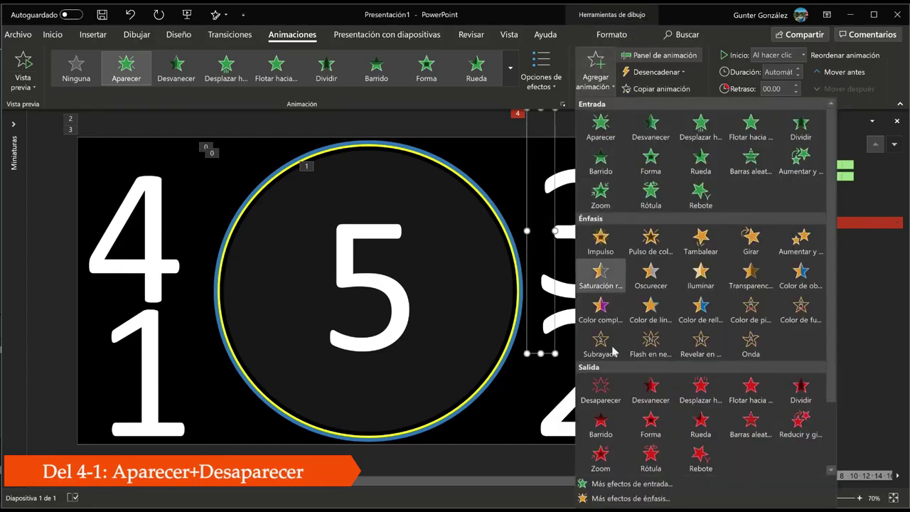
{"action": "left_click", "coordinate": [608, 390]}
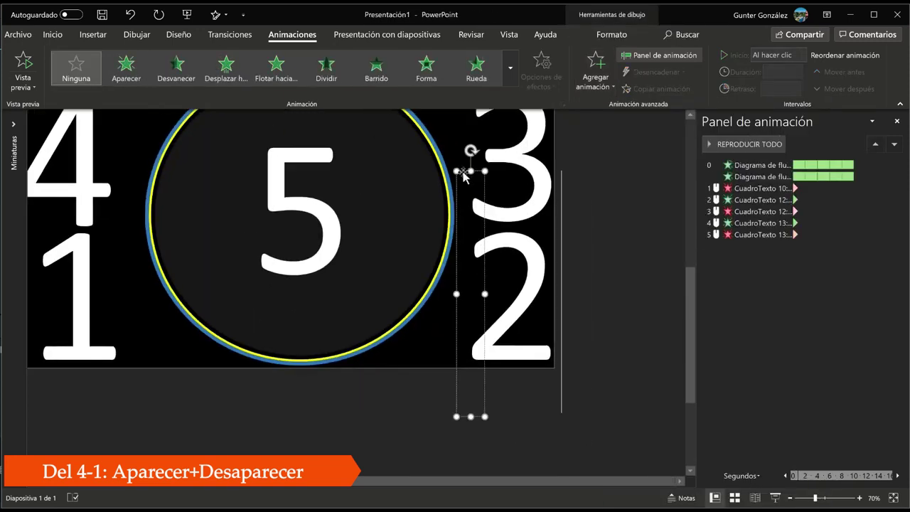
{"action": "left_click", "coordinate": [595, 79]}
{"action": "left_click", "coordinate": [604, 134]}
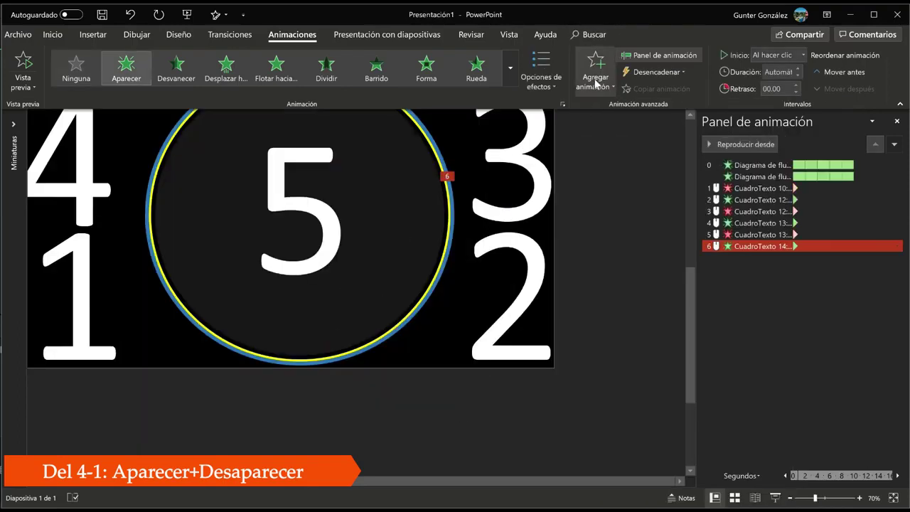
{"action": "left_click", "coordinate": [596, 84]}
{"action": "left_click", "coordinate": [601, 390]}
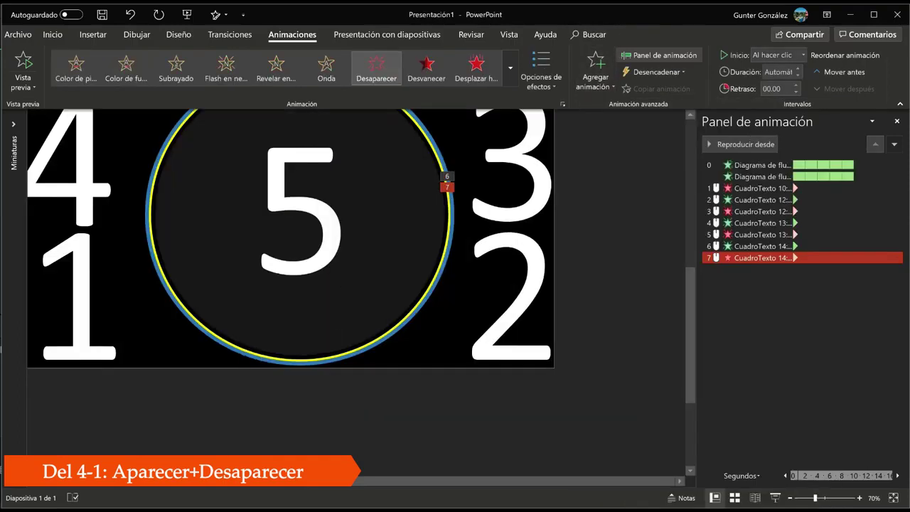
Add an Aparecer entrance and Desaparecer exit to the 1 below the 4
{"action": "left_click", "coordinate": [166, 289]}
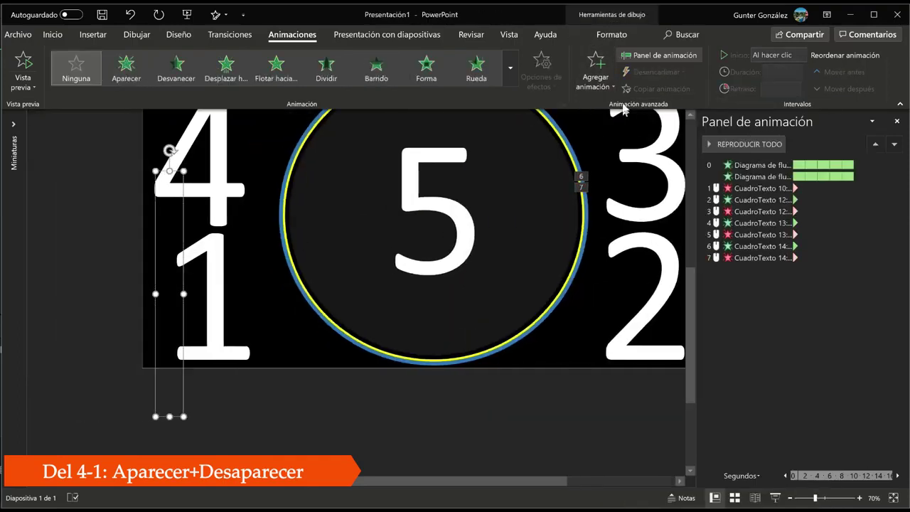
{"action": "left_click", "coordinate": [596, 80]}
{"action": "left_click", "coordinate": [604, 133]}
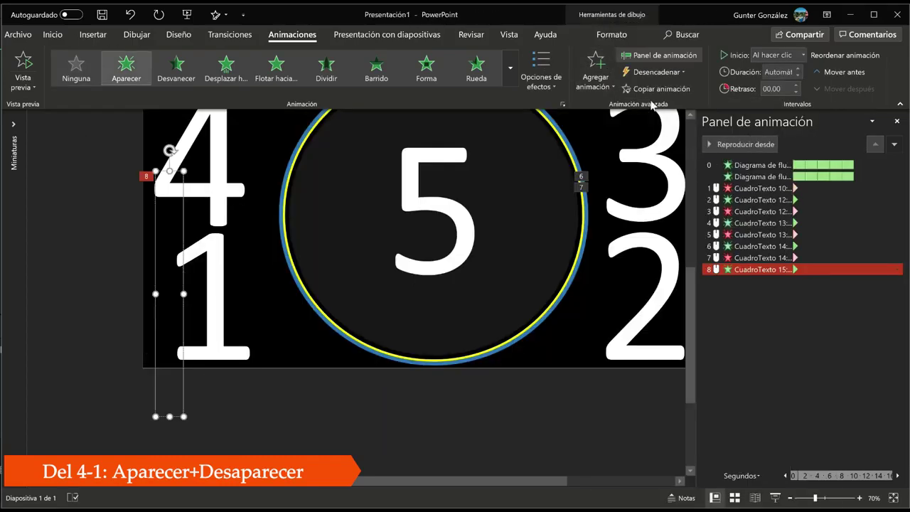
{"action": "left_click", "coordinate": [597, 79]}
{"action": "left_click", "coordinate": [601, 387]}
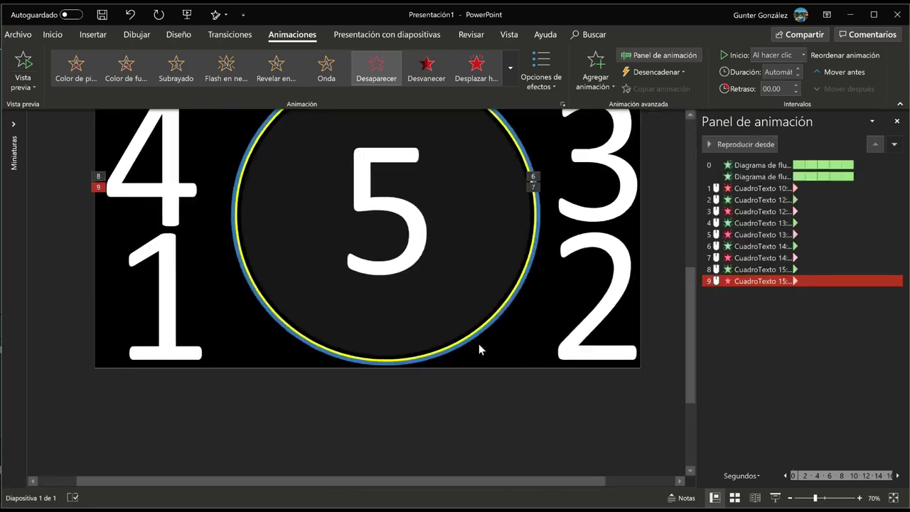
{"action": "left_click", "coordinate": [765, 188], "text": "ctrl"}
{"action": "left_click", "coordinate": [765, 189]}
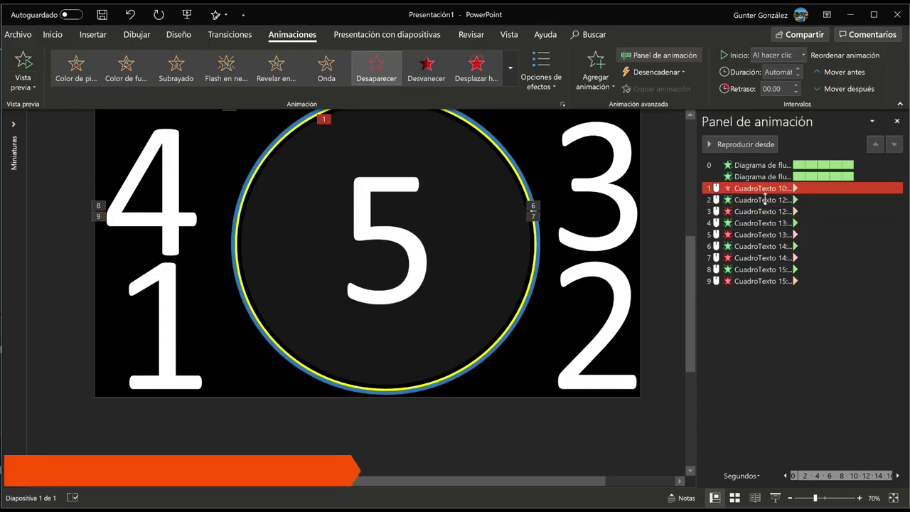
Select all nine number animations in the Animation Pane and set Inicio to 'Con la anterior'
{"action": "left_click", "coordinate": [765, 199], "text": "ctrl"}
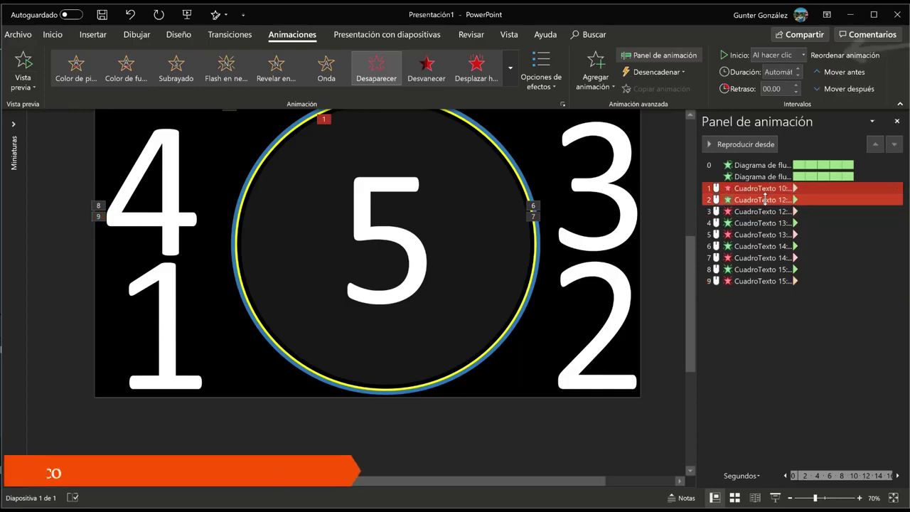
{"action": "left_click", "coordinate": [766, 211], "text": "ctrl"}
{"action": "left_click", "coordinate": [767, 234], "text": "ctrl"}
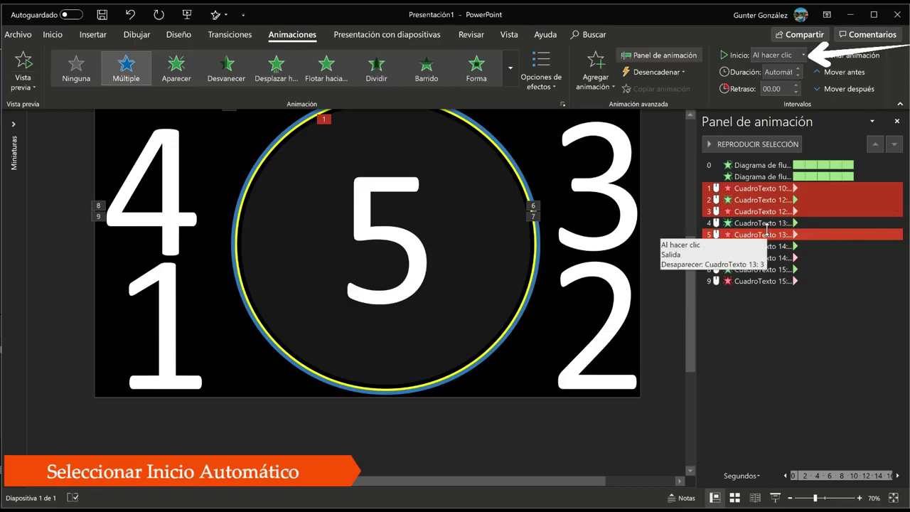
{"action": "left_click", "coordinate": [766, 223], "text": "ctrl"}
{"action": "left_click", "coordinate": [772, 257], "text": "ctrl"}
{"action": "left_click", "coordinate": [772, 247], "text": "ctrl"}
{"action": "left_click", "coordinate": [785, 270], "text": "ctrl"}
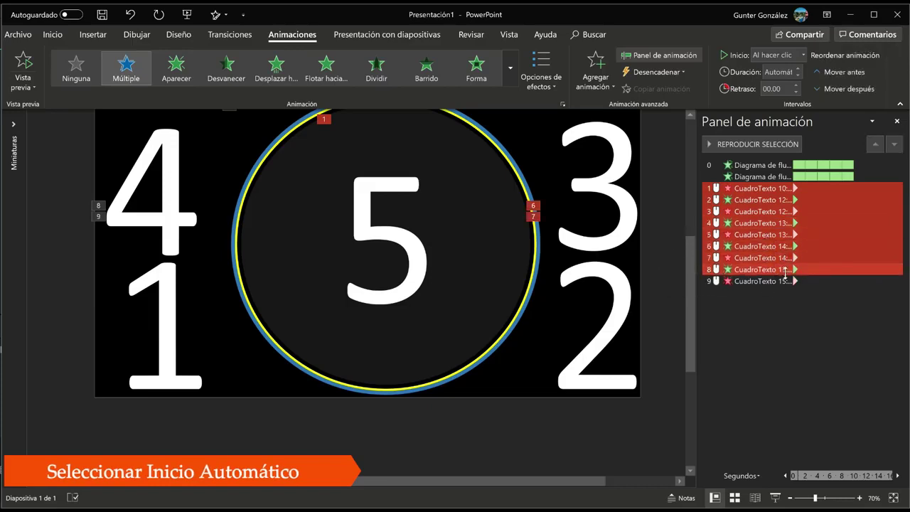
{"action": "left_click", "coordinate": [782, 280], "text": "ctrl"}
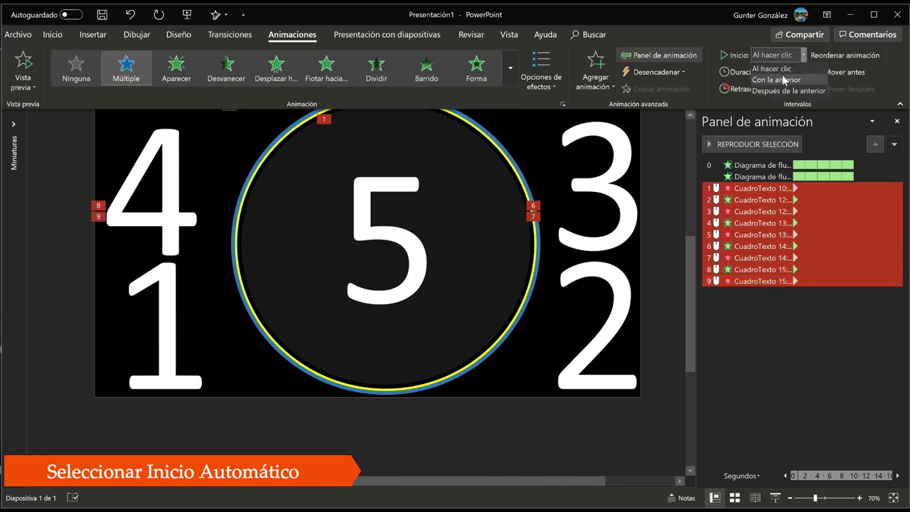
{"action": "left_click", "coordinate": [782, 73]}
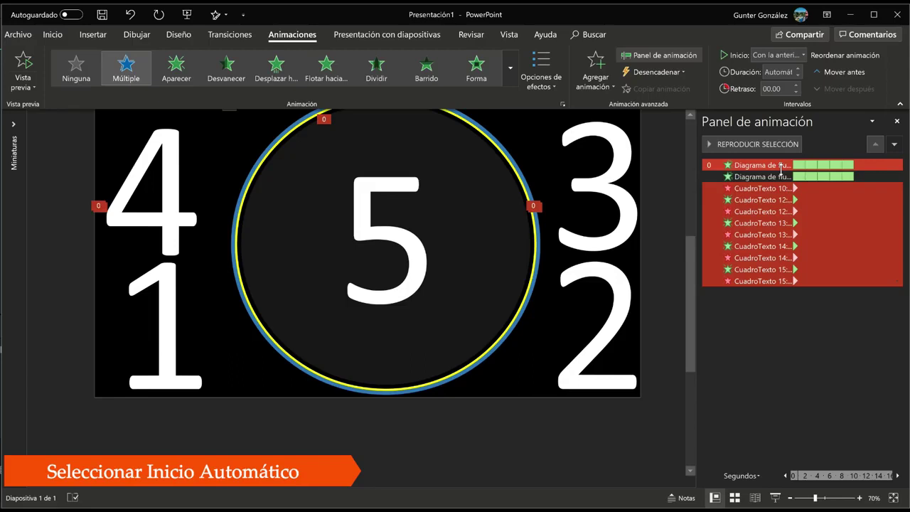
{"action": "left_click", "coordinate": [760, 165]}
{"action": "left_click", "coordinate": [755, 145]}
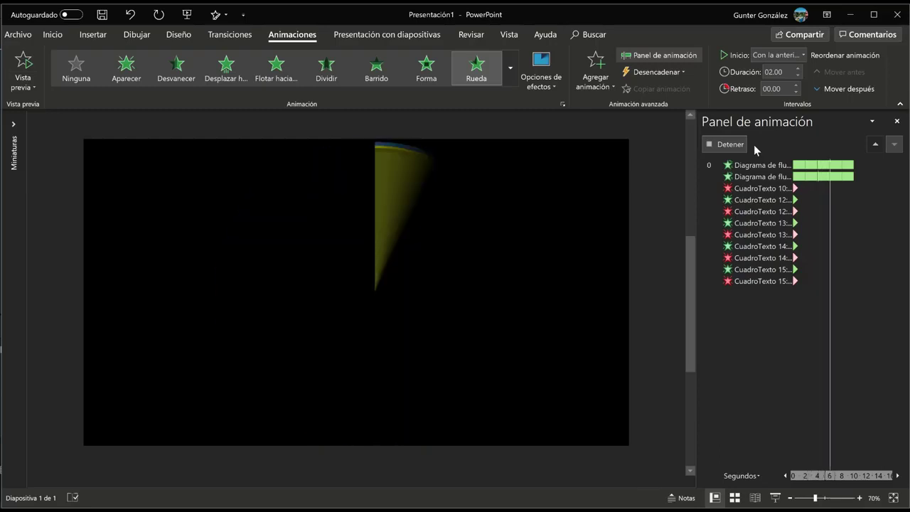
{"action": "left_click", "coordinate": [736, 148]}
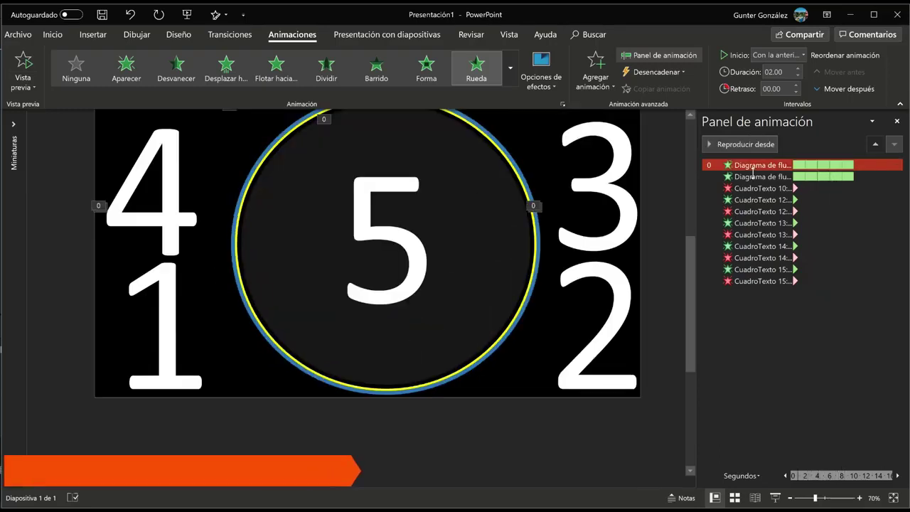
{"action": "left_click", "coordinate": [784, 189]}
{"action": "left_click", "coordinate": [803, 166]}
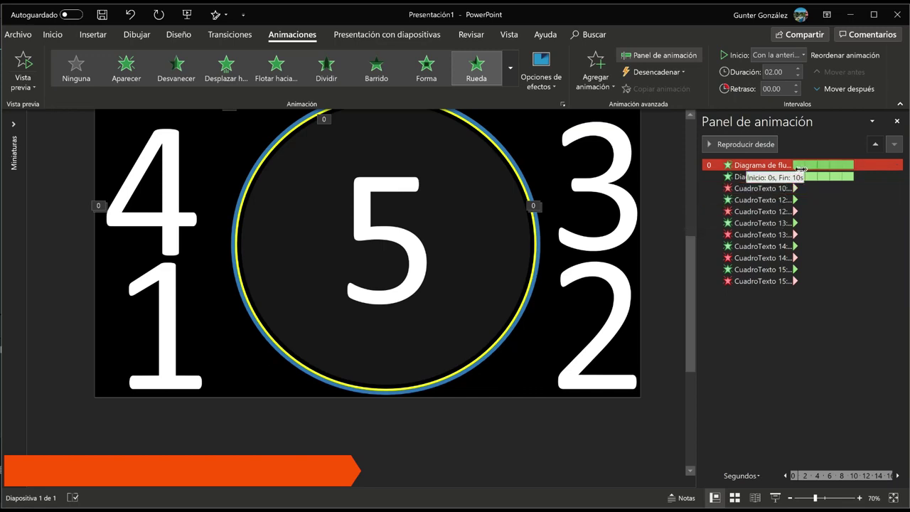
{"action": "left_click", "coordinate": [773, 189]}
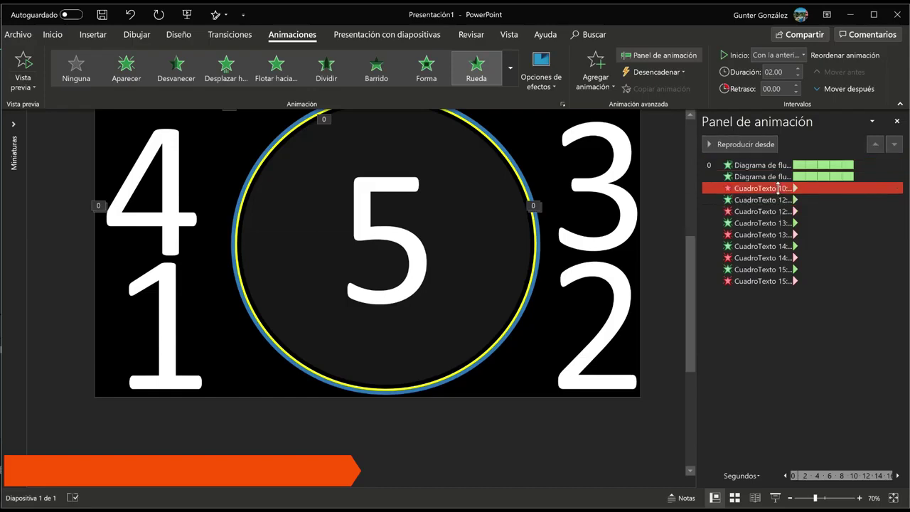
{"action": "left_click", "coordinate": [782, 200], "text": "ctrl"}
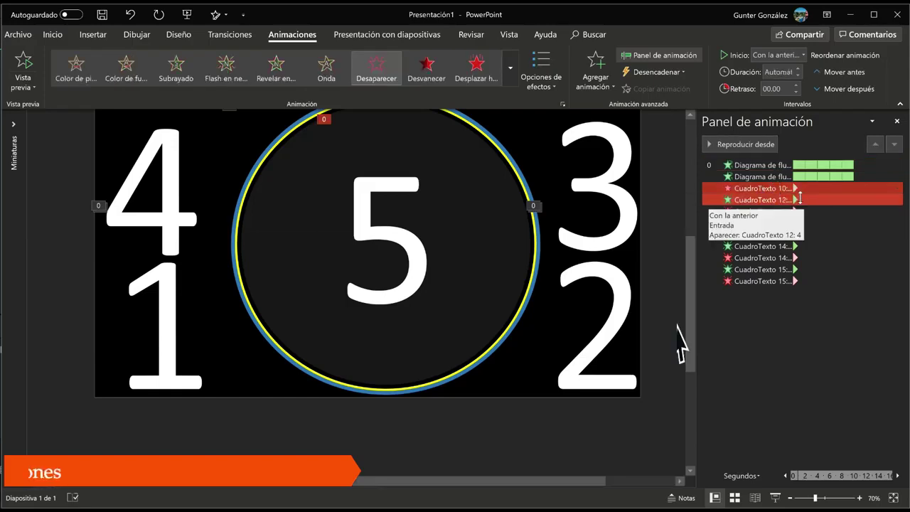
{"action": "left_click", "coordinate": [780, 189]}
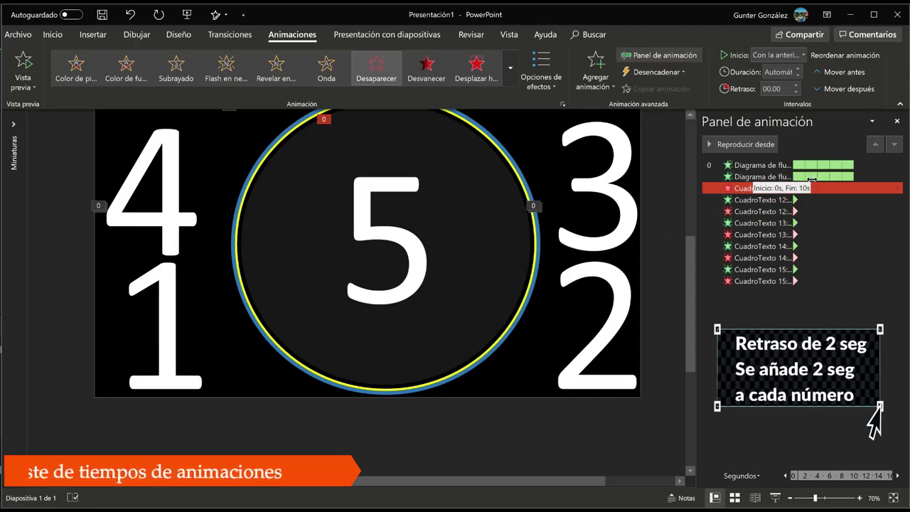
{"action": "left_click", "coordinate": [808, 177], "text": "ctrl"}
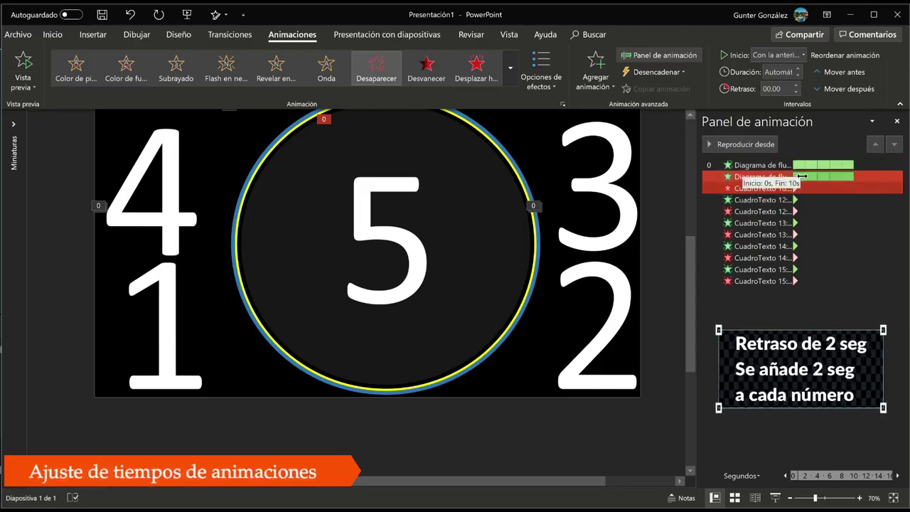
Set a 2-second Retraso on the 5's Desaparecer exit in Intervalos
{"action": "left_click", "coordinate": [759, 189]}
{"action": "double_click", "coordinate": [758, 189]}
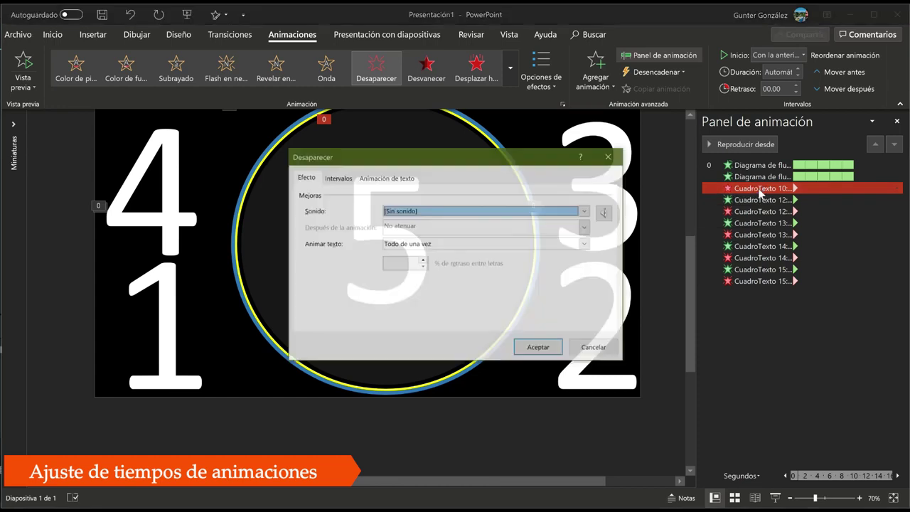
{"action": "left_click", "coordinate": [333, 179]}
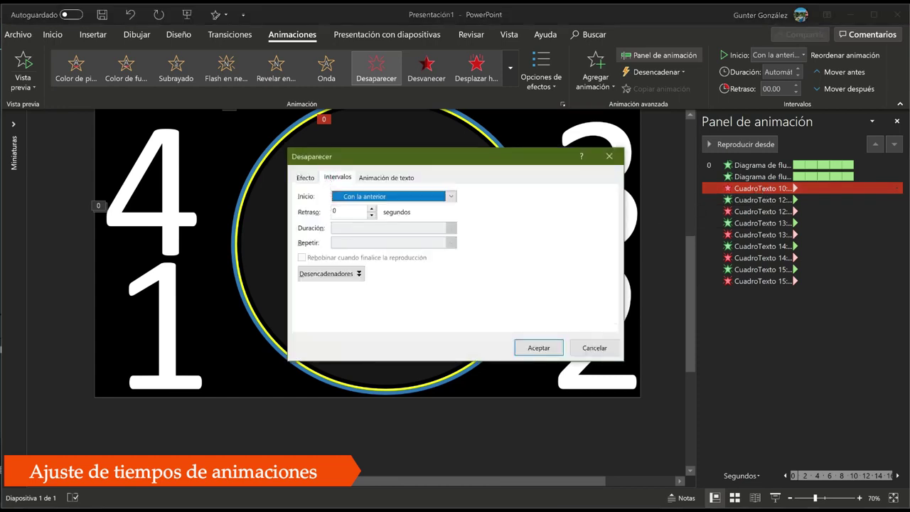
{"action": "left_click", "coordinate": [333, 211]}
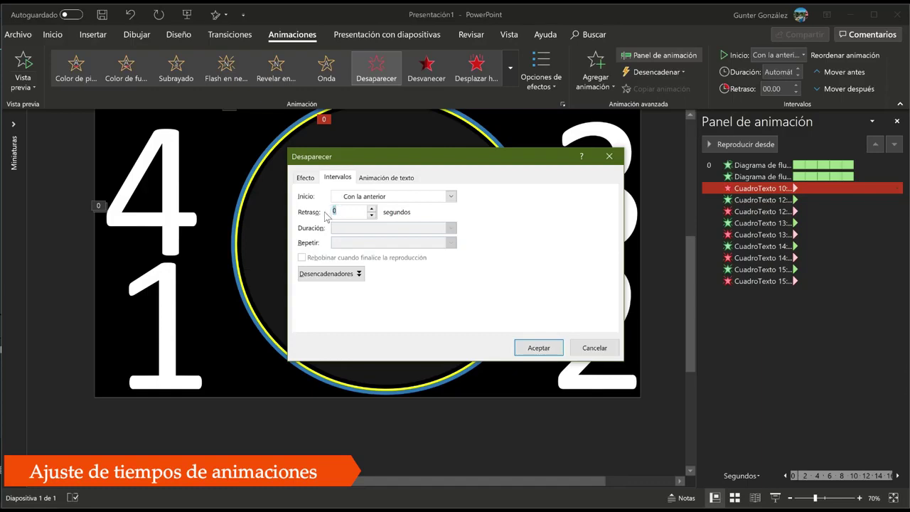
{"action": "left_click", "coordinate": [526, 348]}
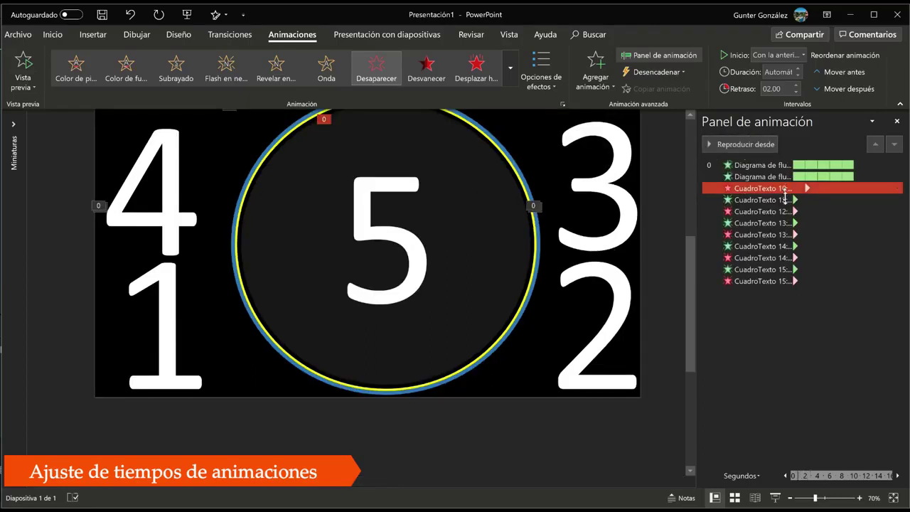
Set a 2-second Retraso on CuadroTexto 12's Aparecer entrance
{"action": "left_click", "coordinate": [779, 200]}
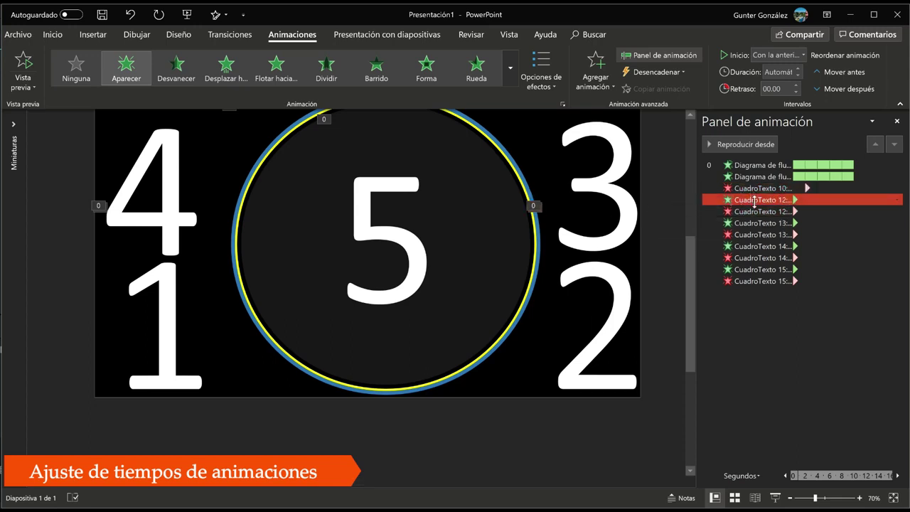
{"action": "double_click", "coordinate": [756, 204]}
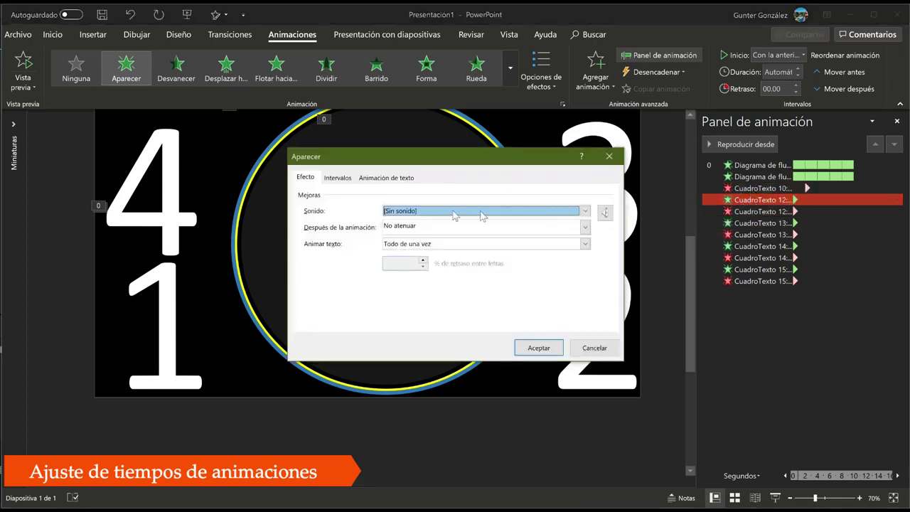
{"action": "left_click", "coordinate": [333, 179]}
{"action": "left_click", "coordinate": [335, 213]}
{"action": "type", "text": "2"}
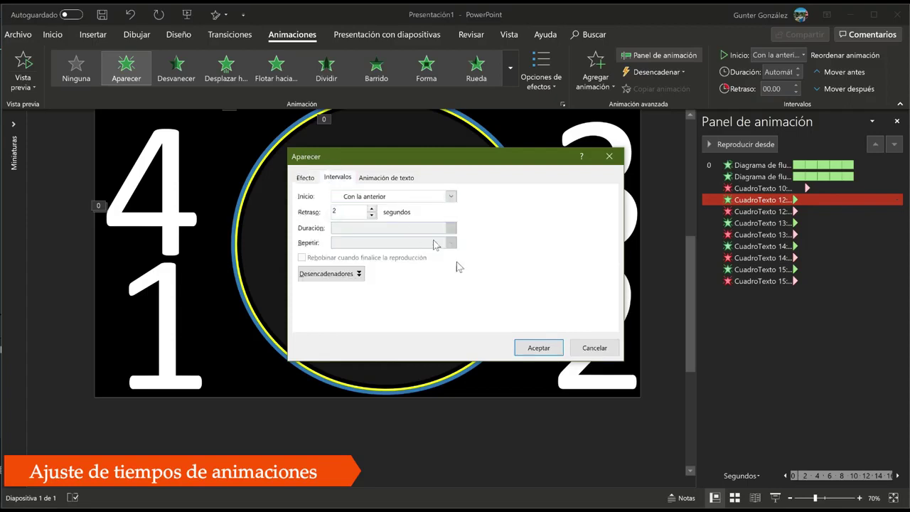
{"action": "left_click", "coordinate": [551, 347]}
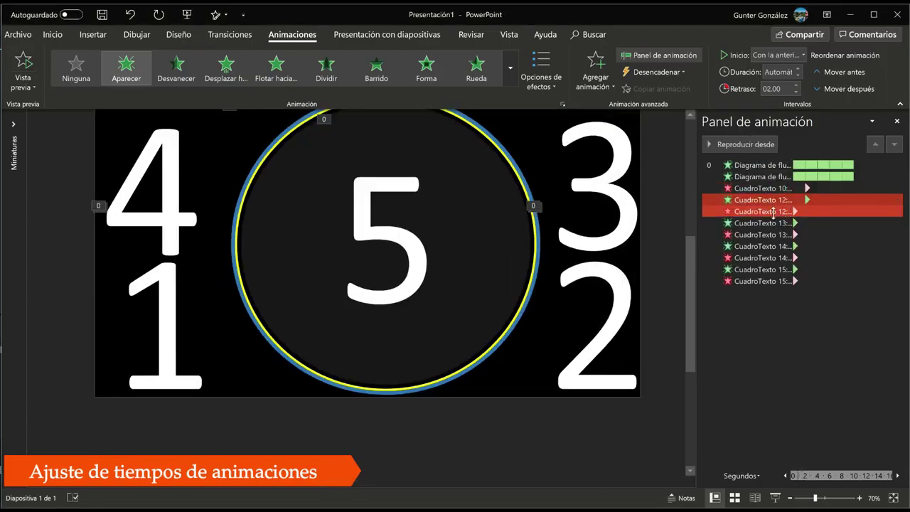
{"action": "left_click", "coordinate": [766, 166]}
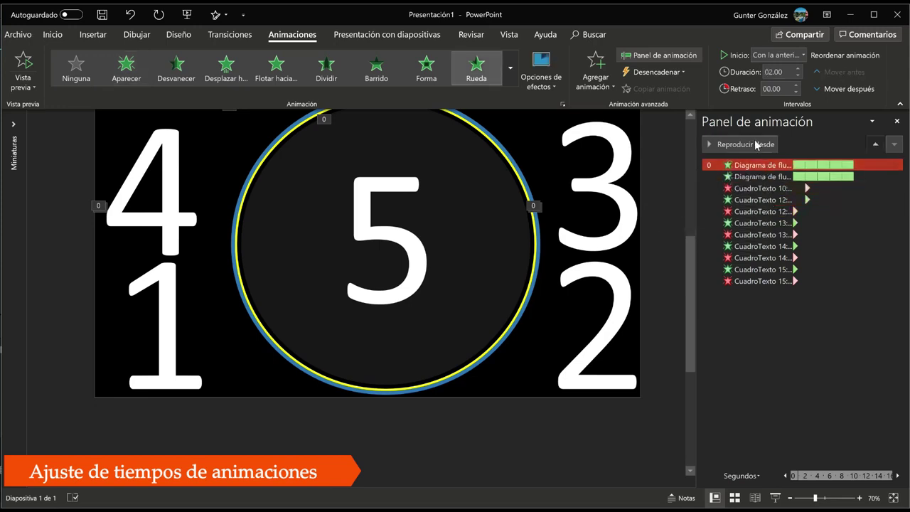
{"action": "left_click", "coordinate": [758, 145]}
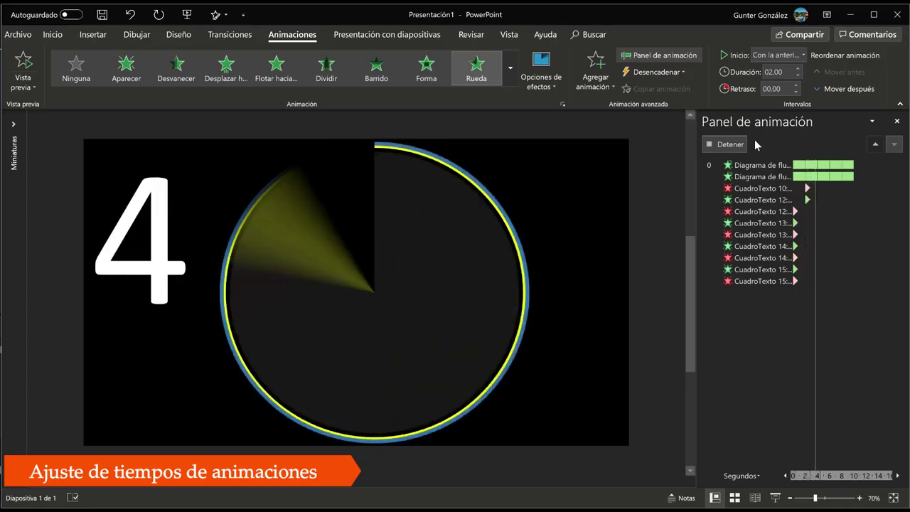
{"action": "left_click", "coordinate": [739, 145]}
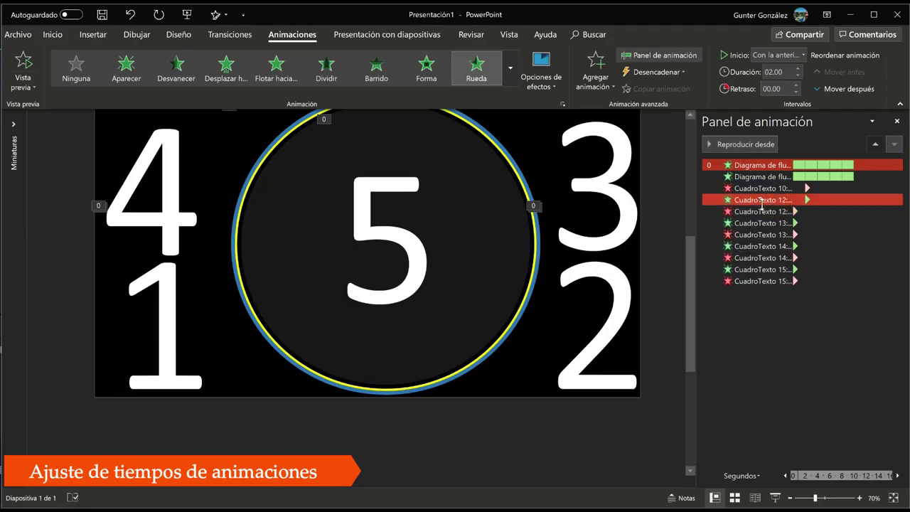
{"action": "left_click", "coordinate": [762, 200]}
{"action": "left_click", "coordinate": [767, 212], "text": "shift"}
{"action": "left_click", "coordinate": [767, 214]}
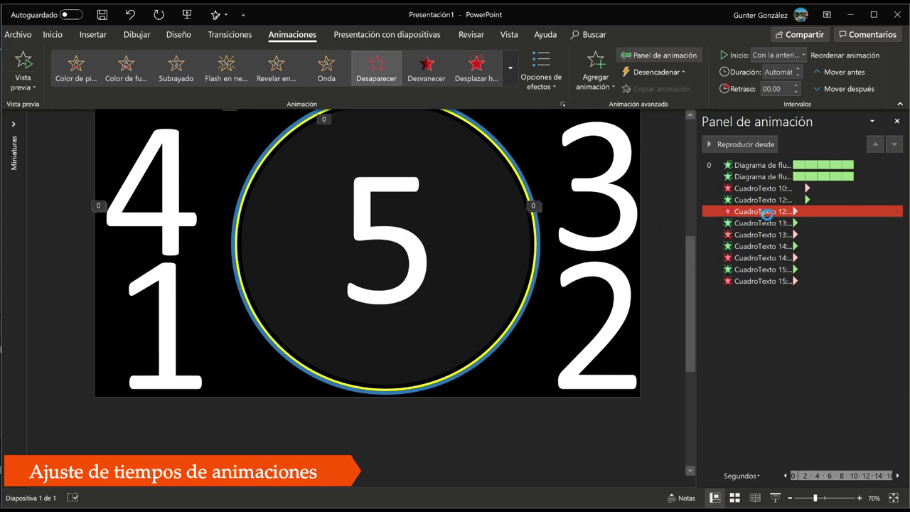
Delay CuadroTexto 12's exit to 4 seconds and drag CuadroTexto 13's entrance to about 4 s
{"action": "double_click", "coordinate": [767, 212]}
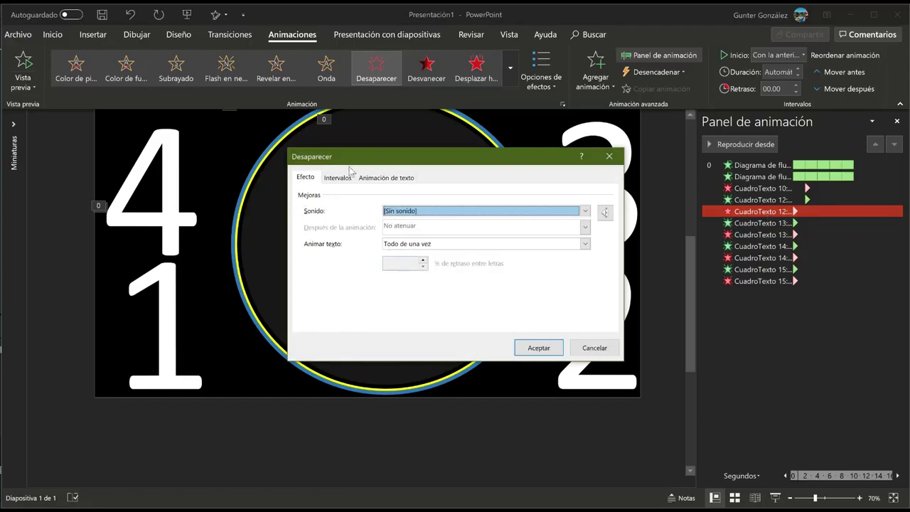
{"action": "left_click", "coordinate": [347, 178]}
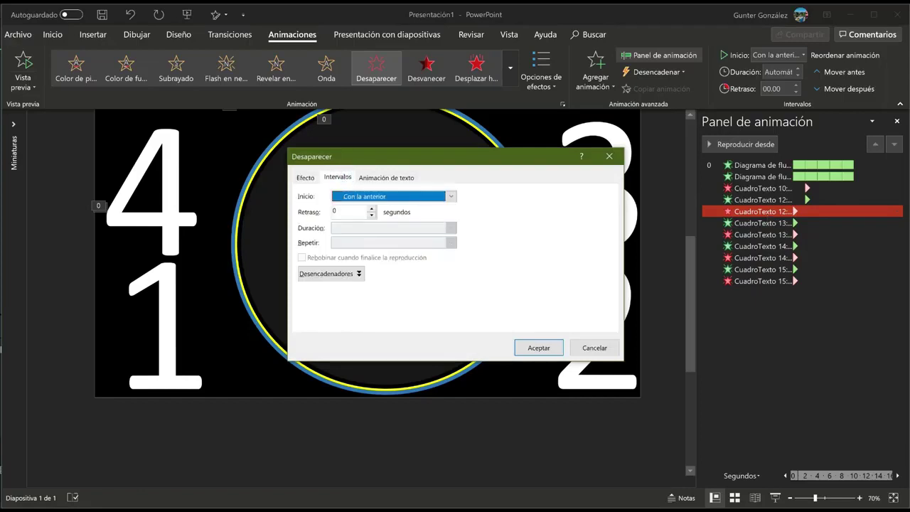
{"action": "left_click", "coordinate": [341, 212]}
{"action": "type", "text": "4"}
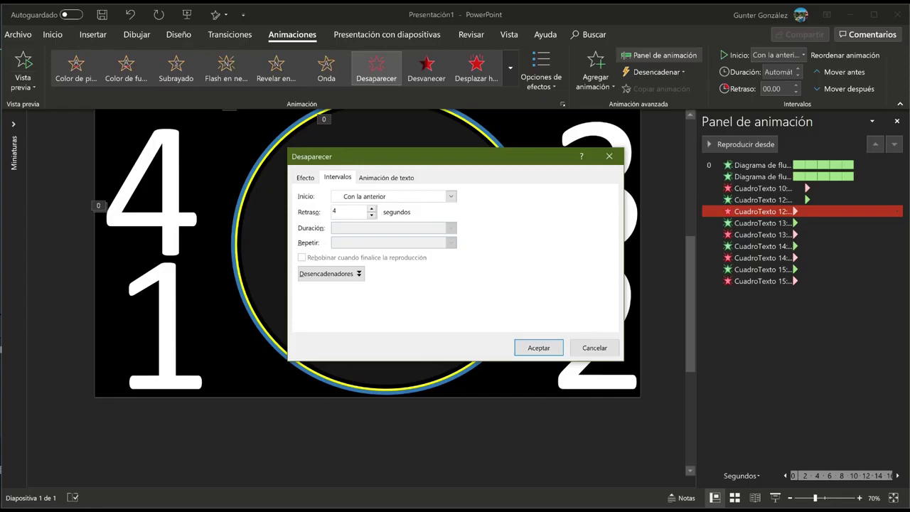
{"action": "left_click", "coordinate": [538, 348]}
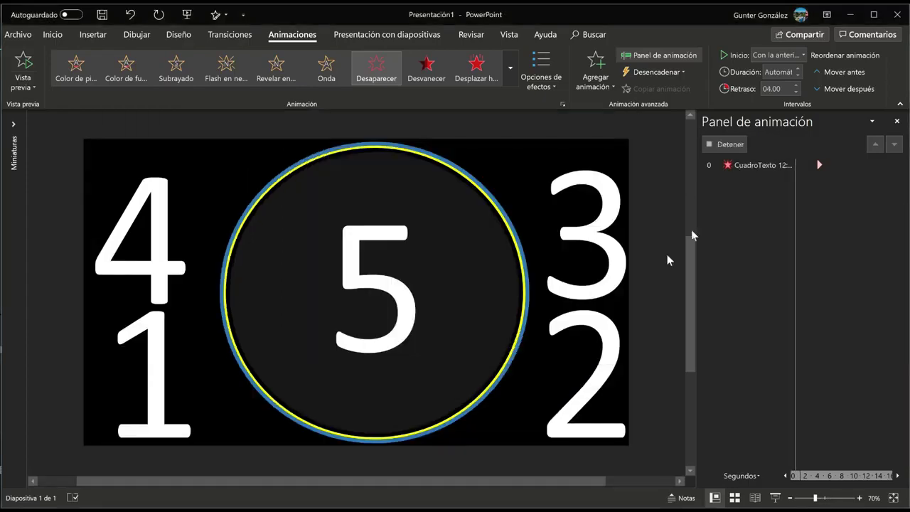
{"action": "left_click", "coordinate": [726, 145]}
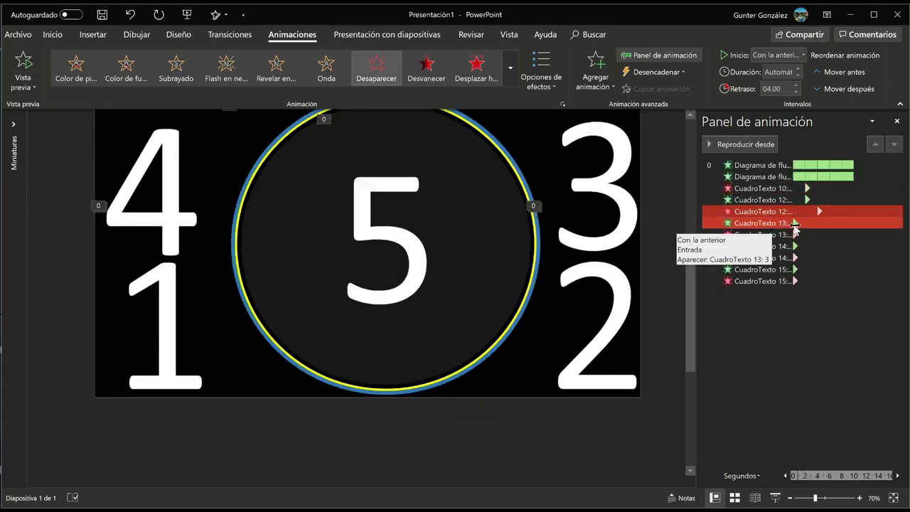
{"action": "left_click_drag", "start_coordinate": [795, 225], "coordinate": [809, 224]}
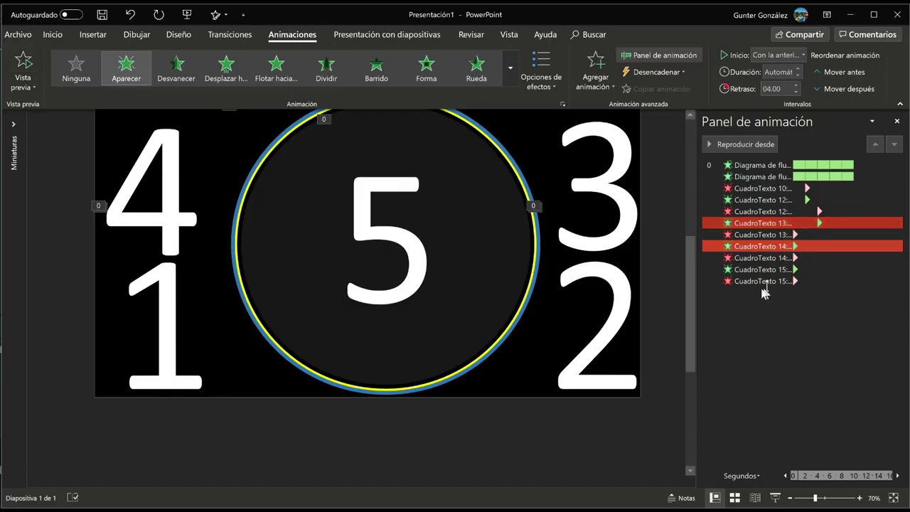
Drag CuadroTexto 13's exit and CuadroTexto 14's entrance bars to start at 6 seconds
{"action": "left_click", "coordinate": [810, 257], "text": "ctrl"}
{"action": "left_click", "coordinate": [792, 235], "text": "shift"}
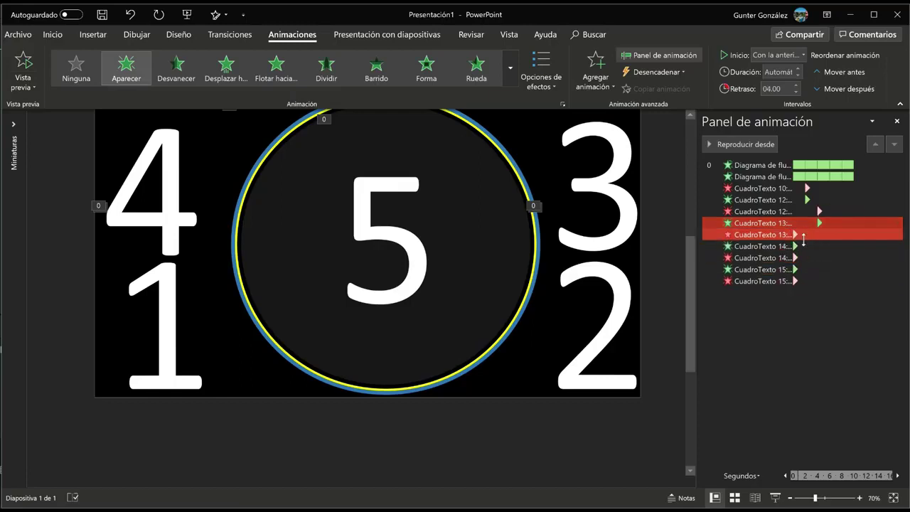
{"action": "left_click_drag", "start_coordinate": [796, 235], "coordinate": [834, 234]}
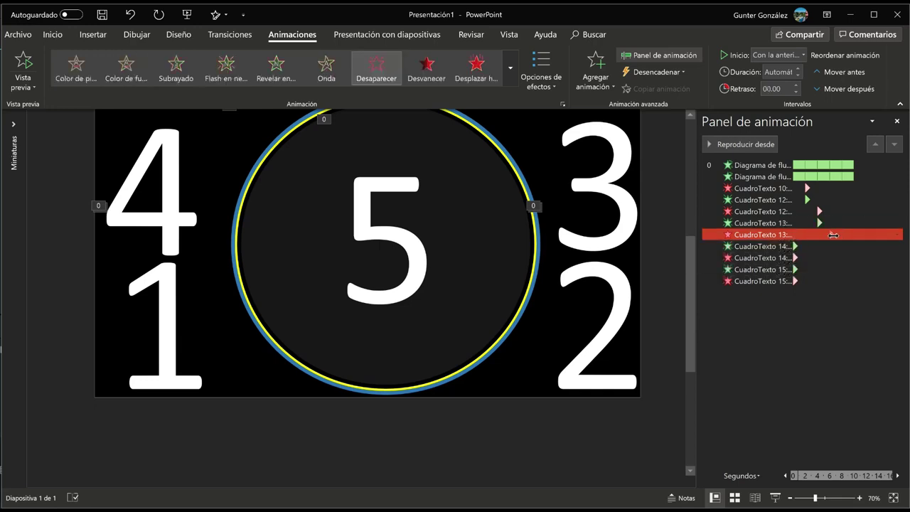
{"action": "left_click", "coordinate": [793, 246], "text": "ctrl"}
{"action": "left_click_drag", "start_coordinate": [794, 246], "coordinate": [832, 246]}
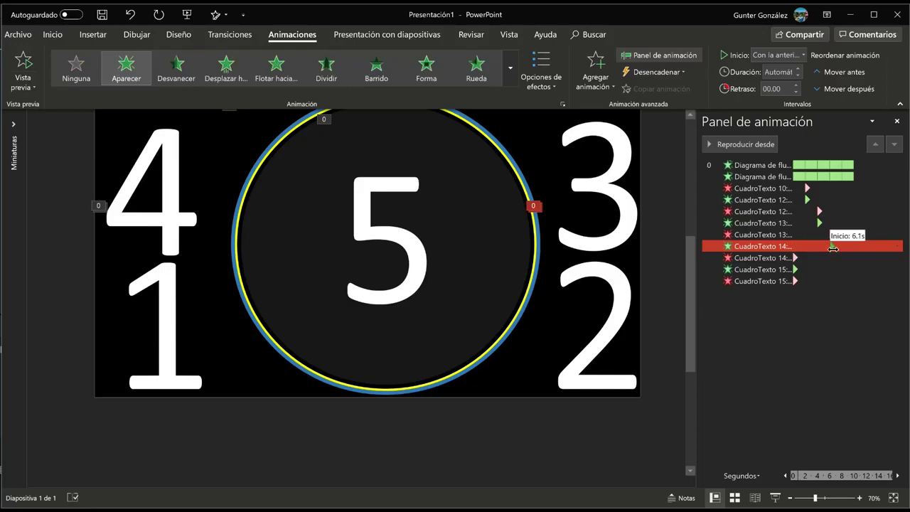
Move CuadroTexto 14's exit and 15's entrance to 8 s, and 15's exit to 10 s
{"action": "left_click", "coordinate": [795, 258], "text": "ctrl"}
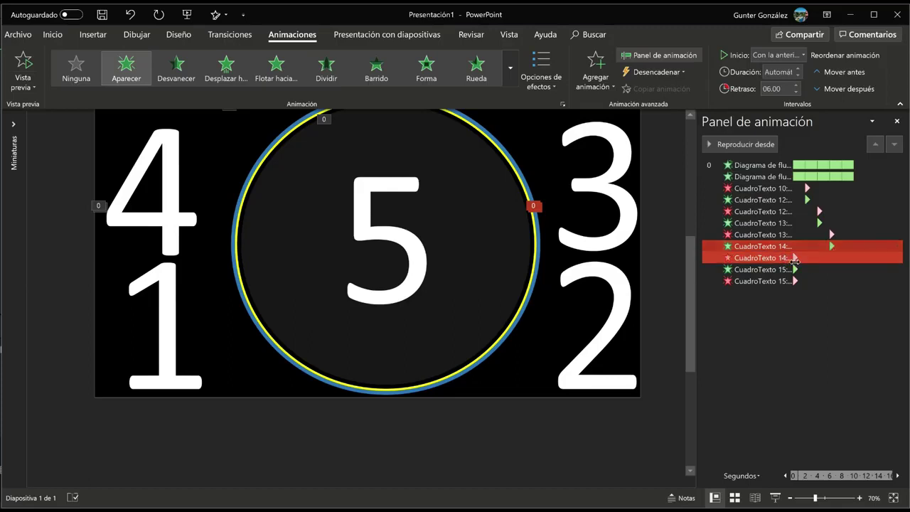
{"action": "left_click_drag", "start_coordinate": [795, 259], "coordinate": [844, 261]}
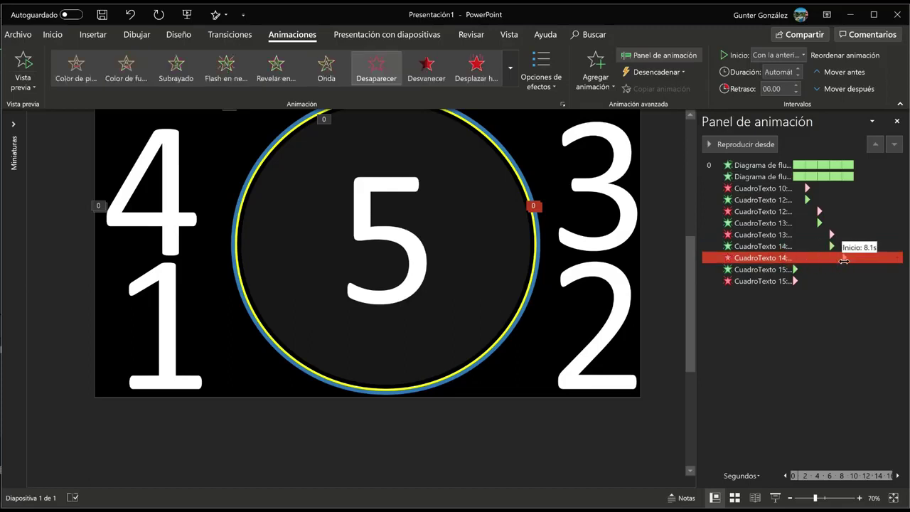
{"action": "left_click", "coordinate": [790, 269], "text": "ctrl"}
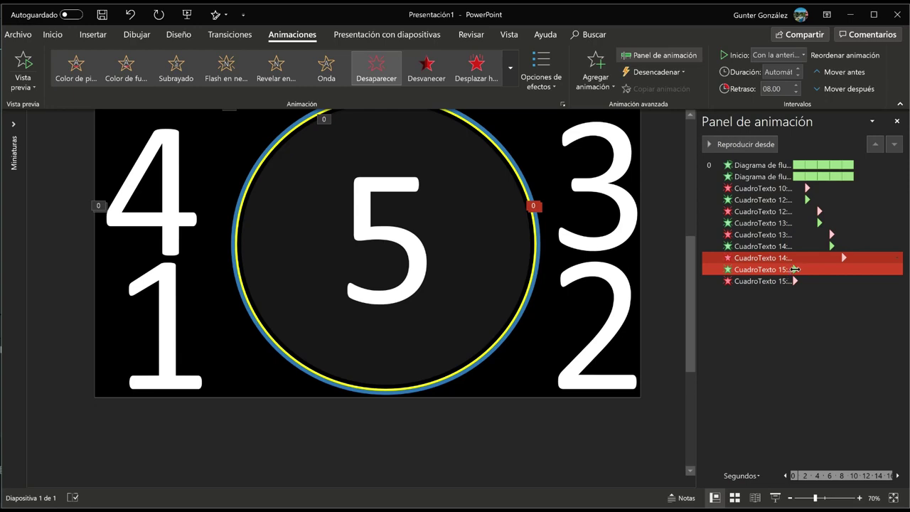
{"action": "left_click_drag", "start_coordinate": [794, 270], "coordinate": [834, 269]}
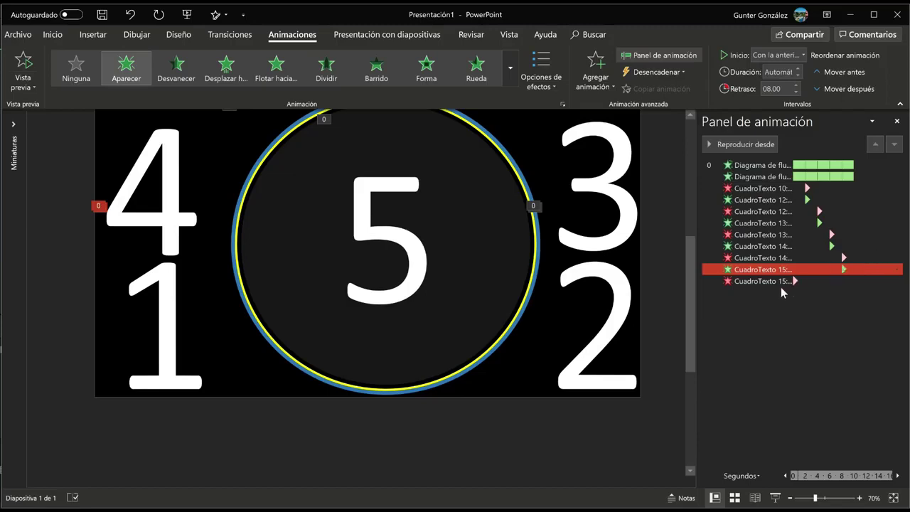
{"action": "left_click", "coordinate": [793, 281], "text": "ctrl"}
{"action": "left_click_drag", "start_coordinate": [795, 281], "coordinate": [857, 282]}
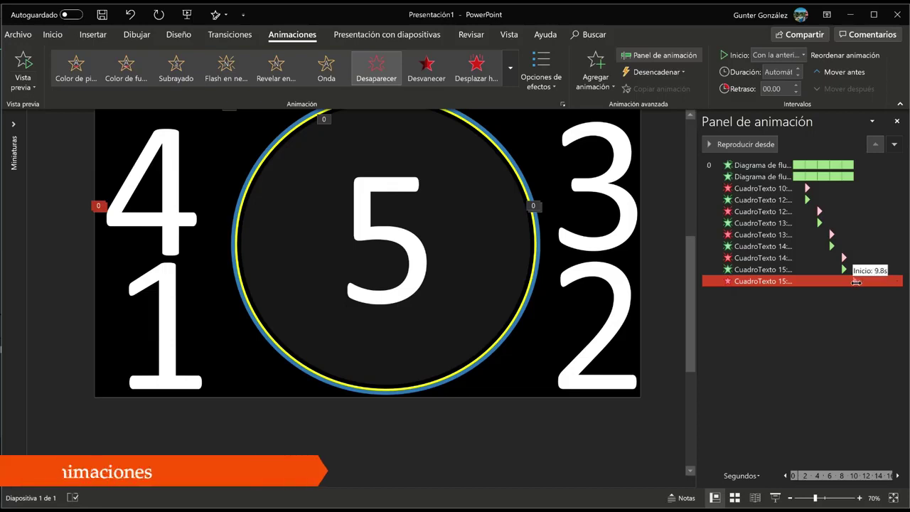
Preview the countdown, then add Desaparecer exit effects to both circles
{"action": "left_click", "coordinate": [760, 177]}
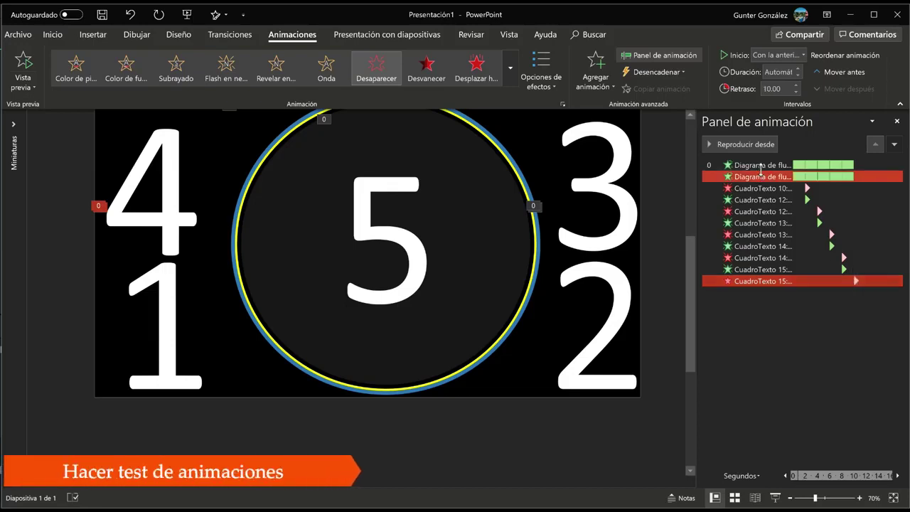
{"action": "left_click", "coordinate": [761, 165]}
{"action": "left_click", "coordinate": [746, 146]}
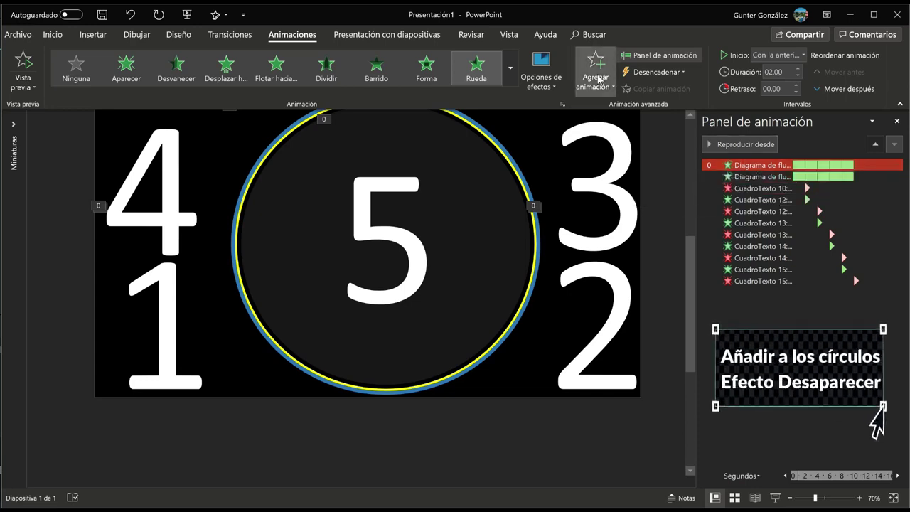
{"action": "left_click", "coordinate": [599, 84]}
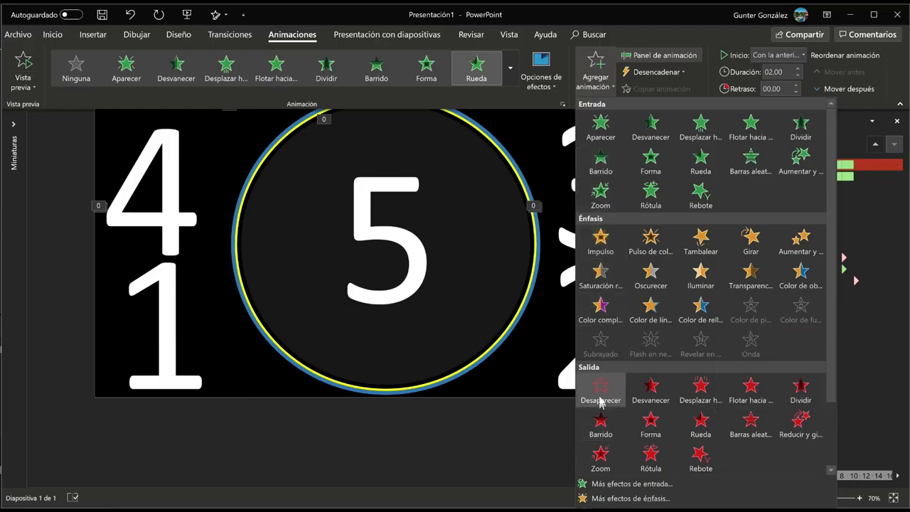
{"action": "left_click", "coordinate": [600, 395]}
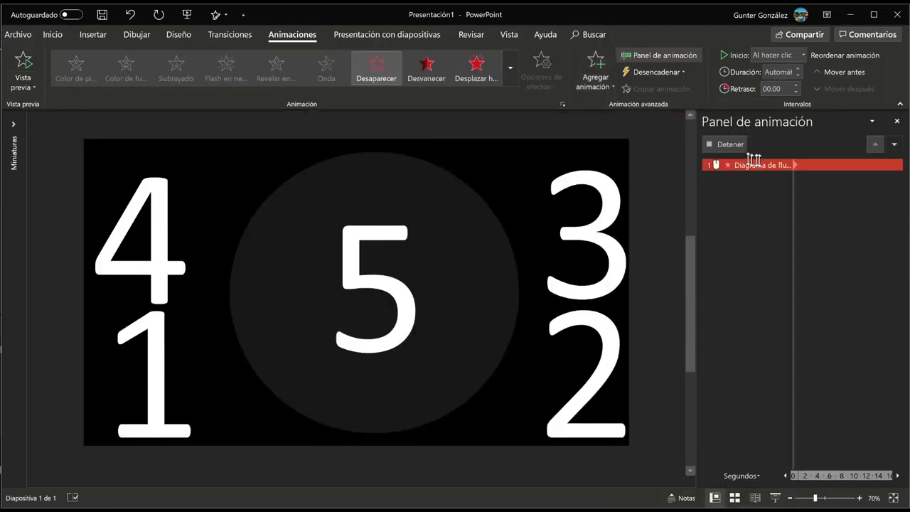
{"action": "left_click", "coordinate": [739, 145]}
{"action": "left_click", "coordinate": [814, 167], "text": "ctrl"}
{"action": "left_click", "coordinate": [814, 177]}
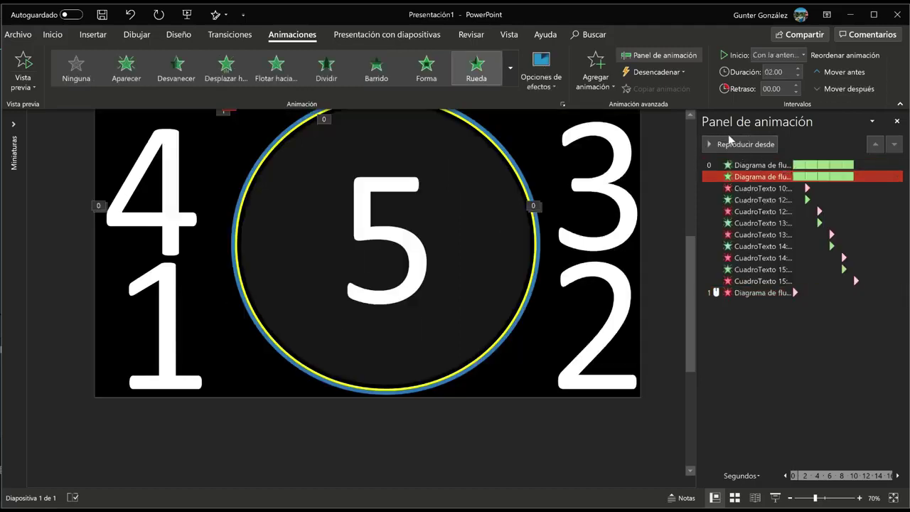
{"action": "left_click", "coordinate": [596, 75]}
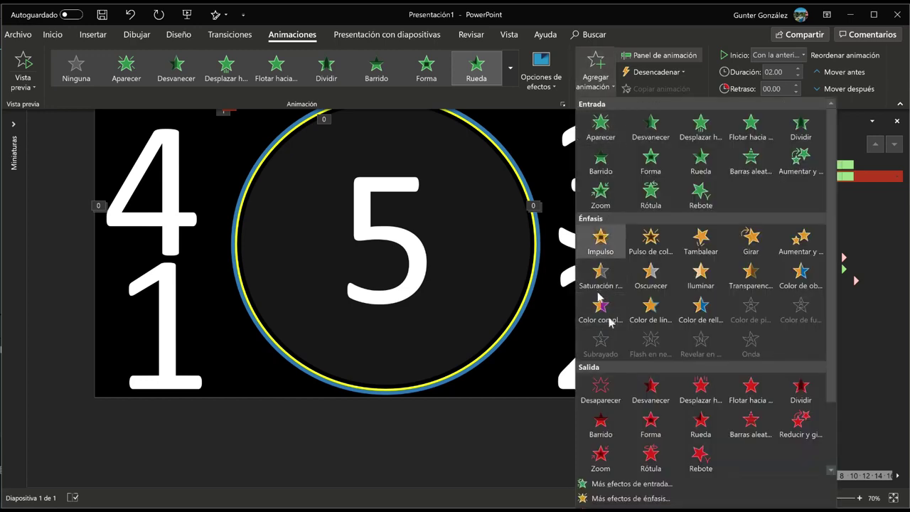
{"action": "left_click", "coordinate": [611, 390]}
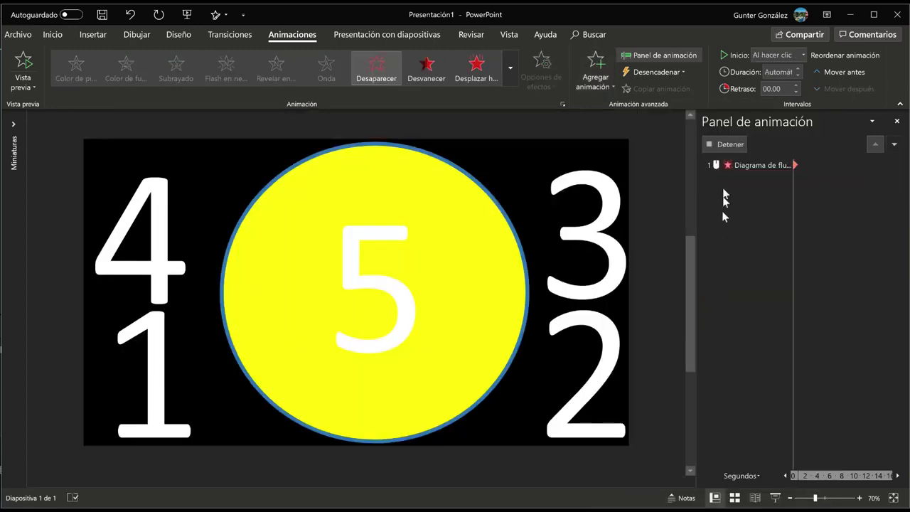
Set both circle exits to start 'Con la anterior', matching the last number's 10 s exit
{"action": "left_click", "coordinate": [785, 297]}
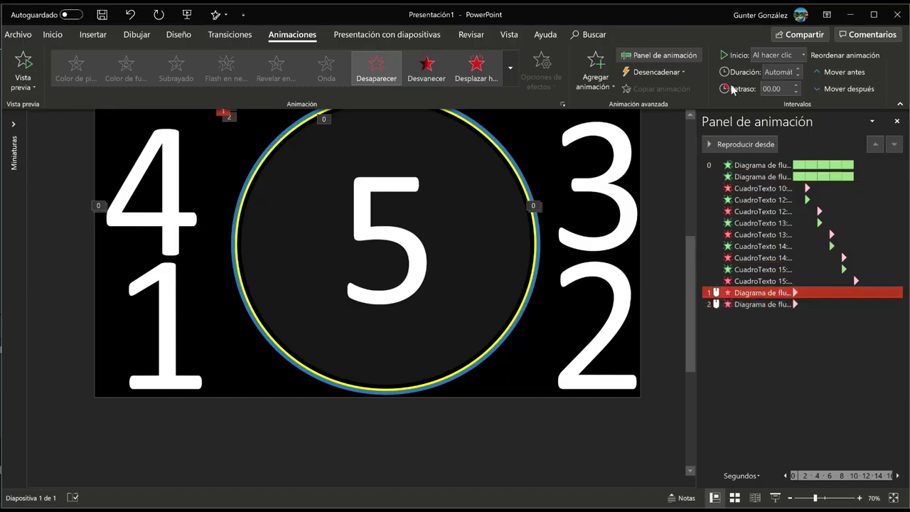
{"action": "left_click", "coordinate": [787, 57]}
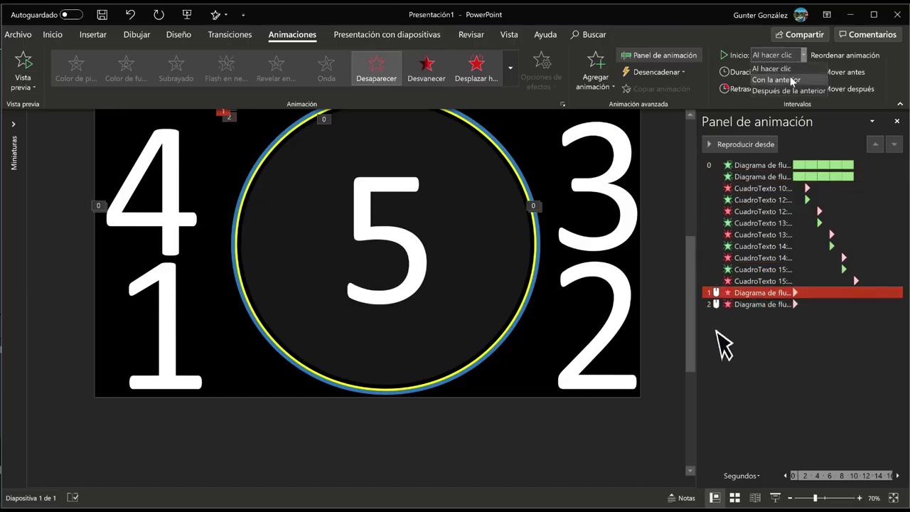
{"action": "left_click", "coordinate": [771, 78]}
{"action": "left_click", "coordinate": [768, 305]}
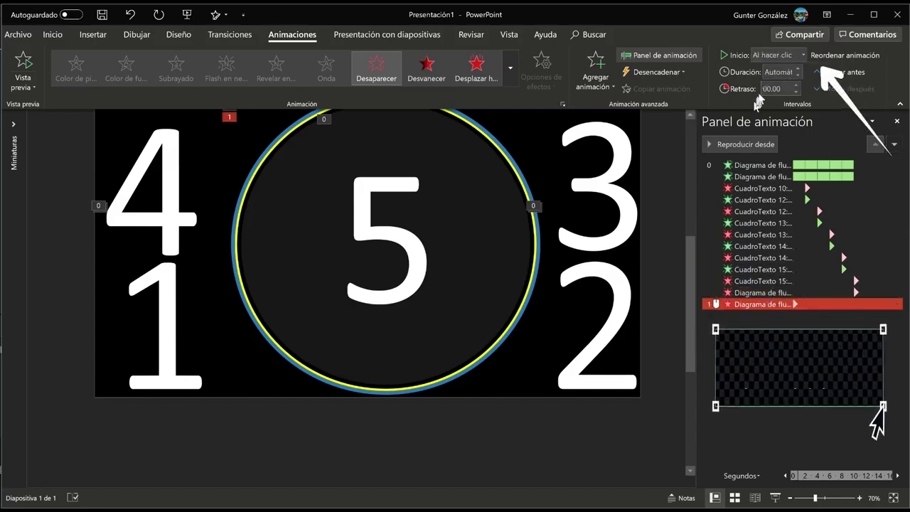
{"action": "left_click", "coordinate": [767, 55]}
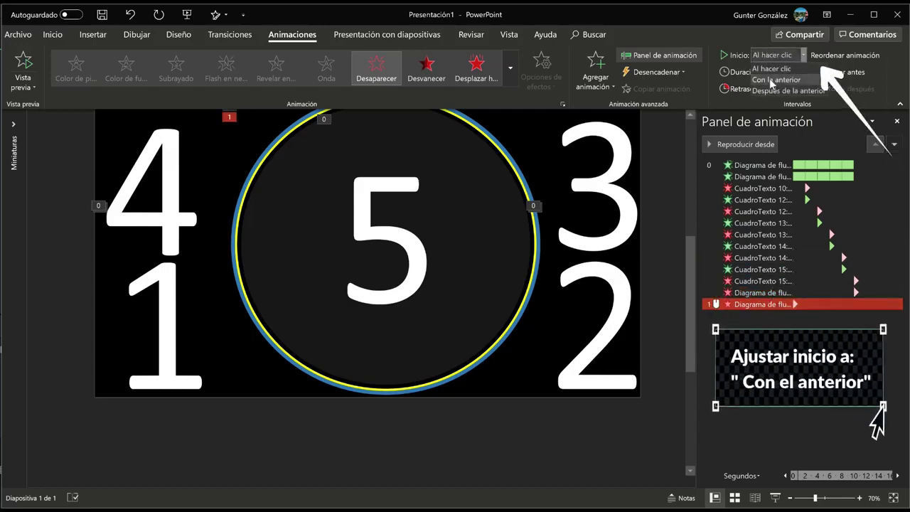
{"action": "left_click", "coordinate": [775, 76]}
{"action": "left_click", "coordinate": [858, 293], "text": "ctrl"}
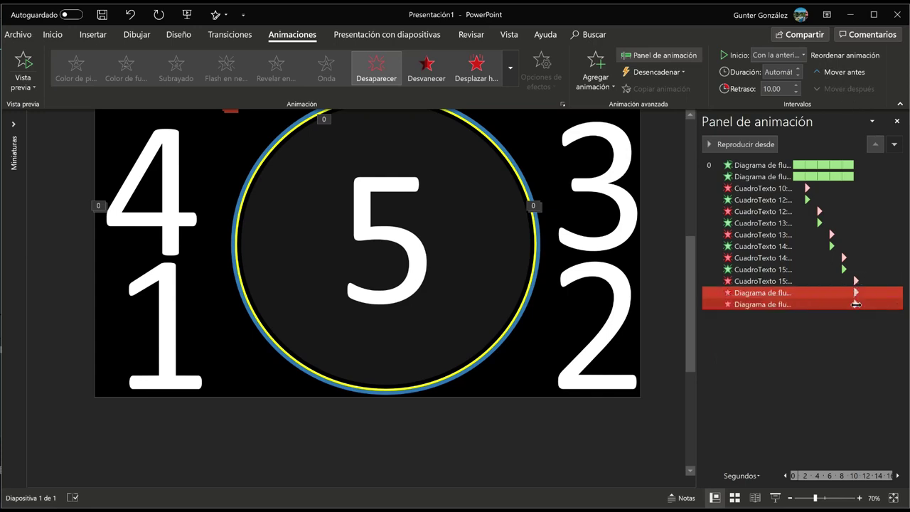
{"action": "left_click", "coordinate": [856, 305]}
{"action": "left_click", "coordinate": [760, 281], "text": "ctrl"}
{"action": "left_click", "coordinate": [755, 165]}
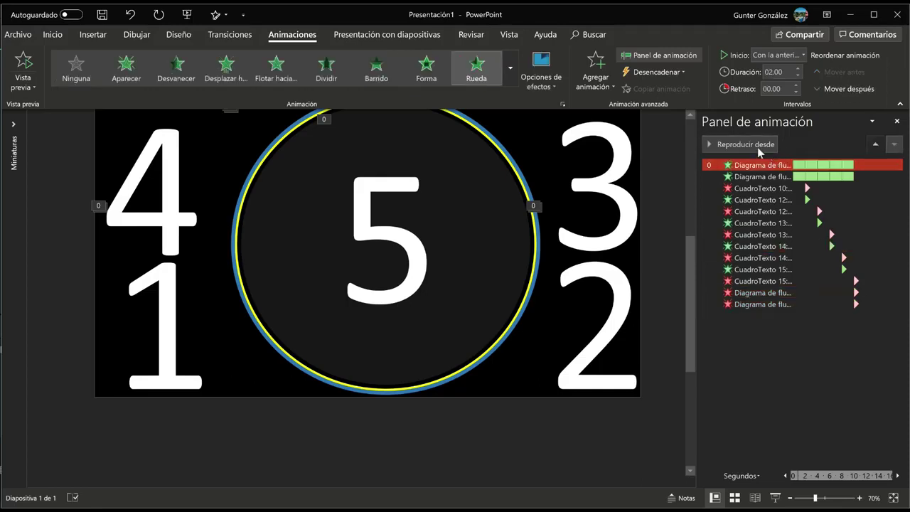
{"action": "left_click", "coordinate": [752, 145]}
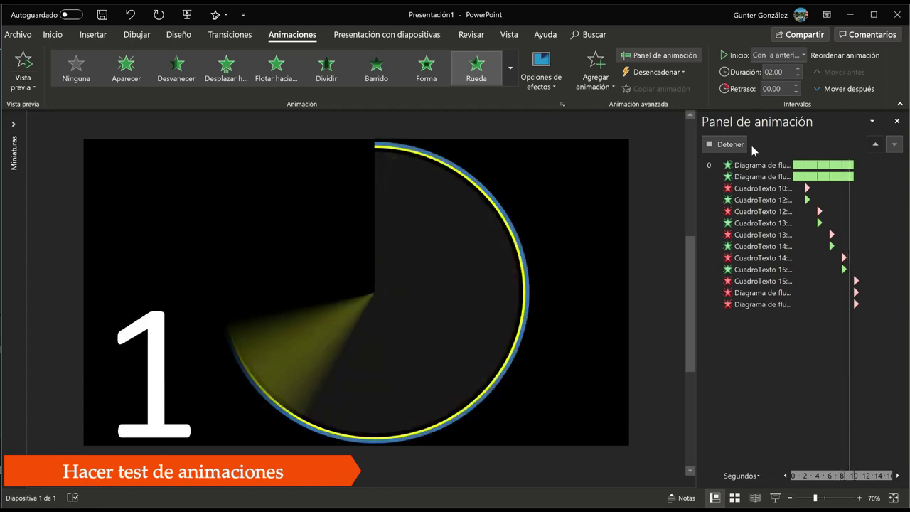
{"action": "left_click", "coordinate": [730, 144]}
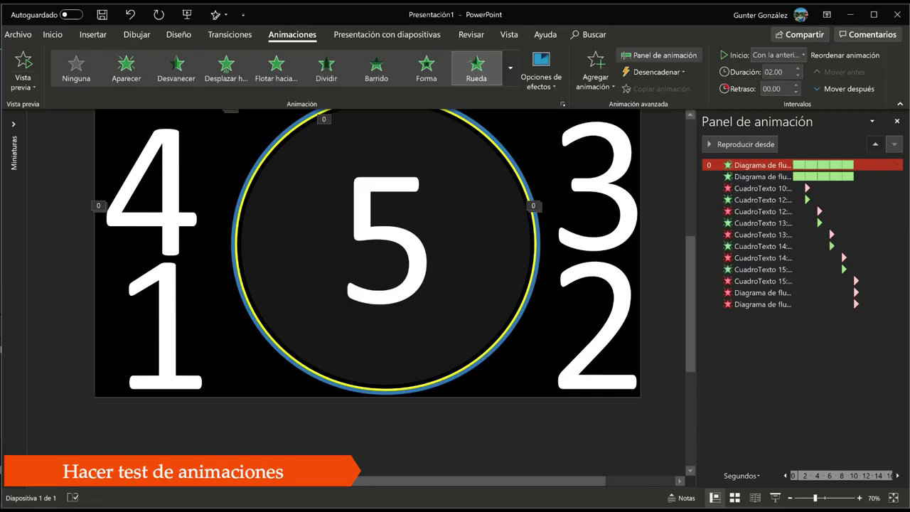
Drag the 4 and the 3 into the centre of the circle
{"action": "left_click_drag", "start_coordinate": [690, 306], "coordinate": [689, 258]}
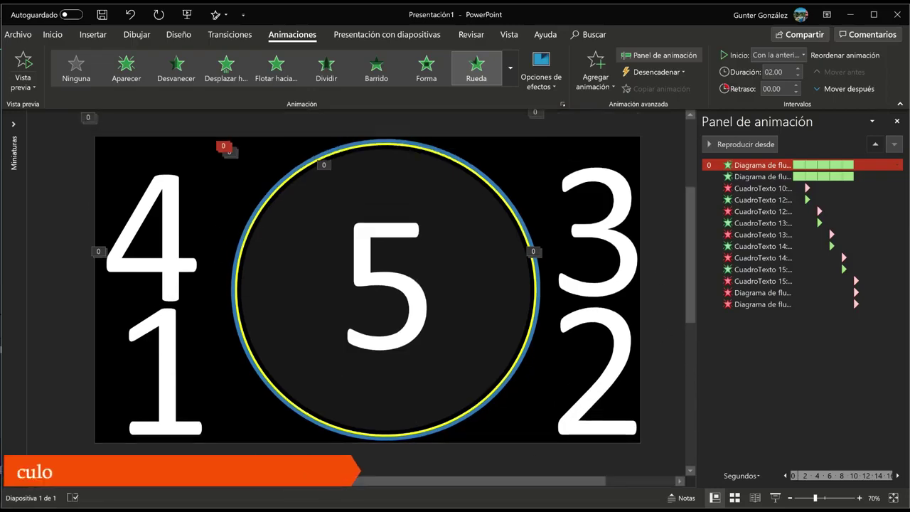
{"action": "left_click", "coordinate": [117, 121]}
{"action": "left_click_drag", "start_coordinate": [118, 121], "coordinate": [358, 164]}
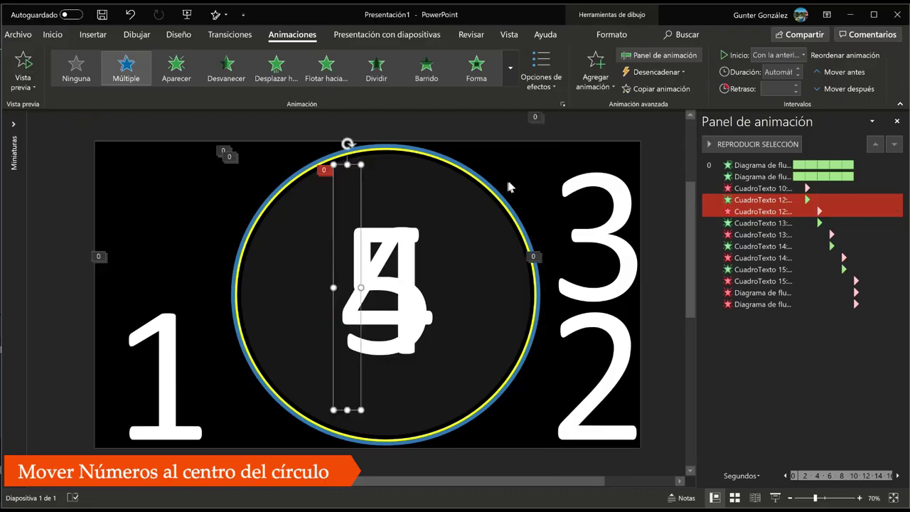
{"action": "left_click", "coordinate": [561, 213]}
{"action": "left_click_drag", "start_coordinate": [567, 117], "coordinate": [355, 166]}
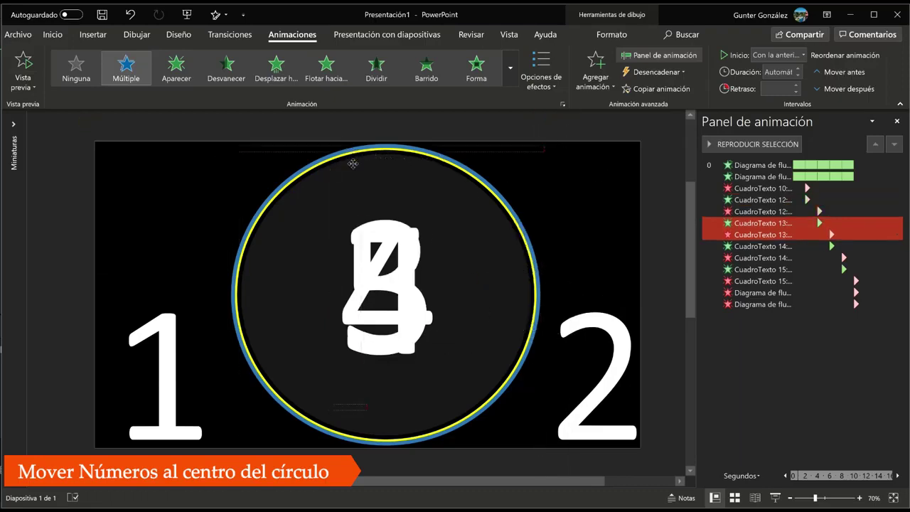
Select the 2 and the 1, then replay the whole countdown from the start
{"action": "left_click", "coordinate": [608, 338]}
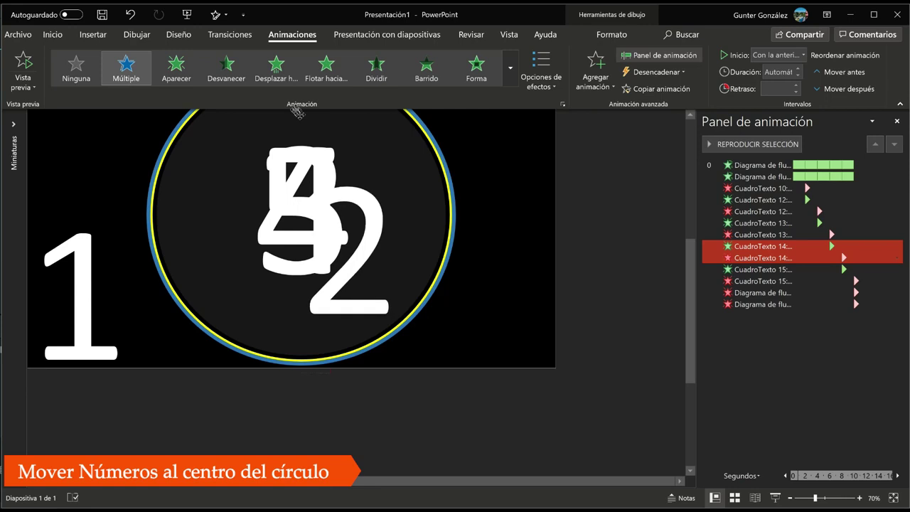
{"action": "left_click_drag", "start_coordinate": [691, 265], "coordinate": [690, 188]}
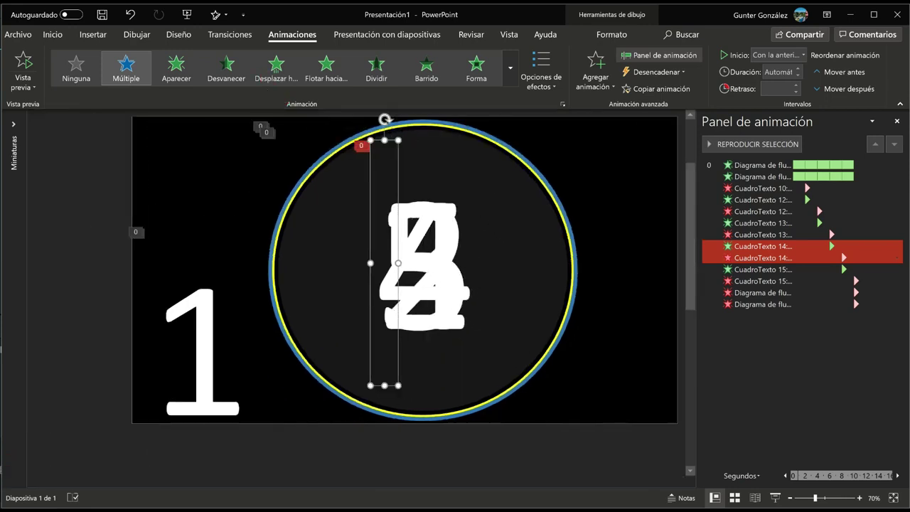
{"action": "left_click", "coordinate": [187, 229]}
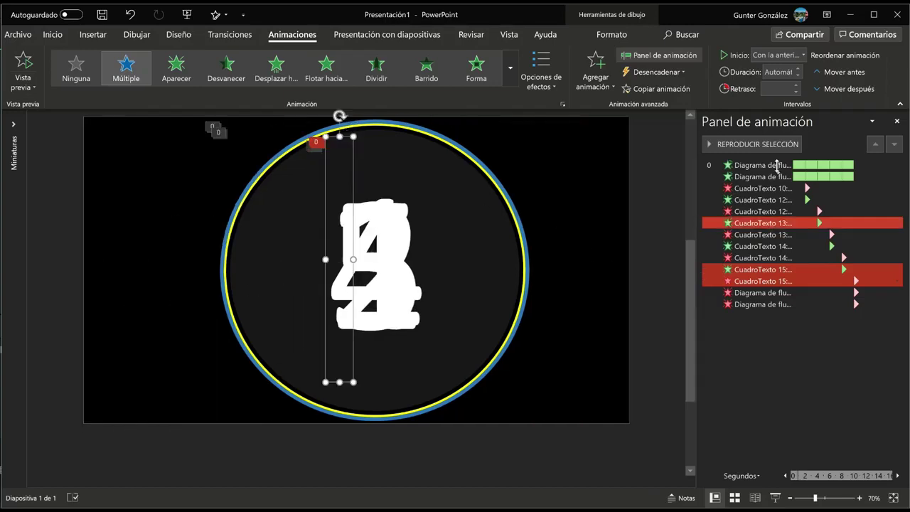
{"action": "left_click", "coordinate": [774, 166]}
{"action": "left_click", "coordinate": [752, 145]}
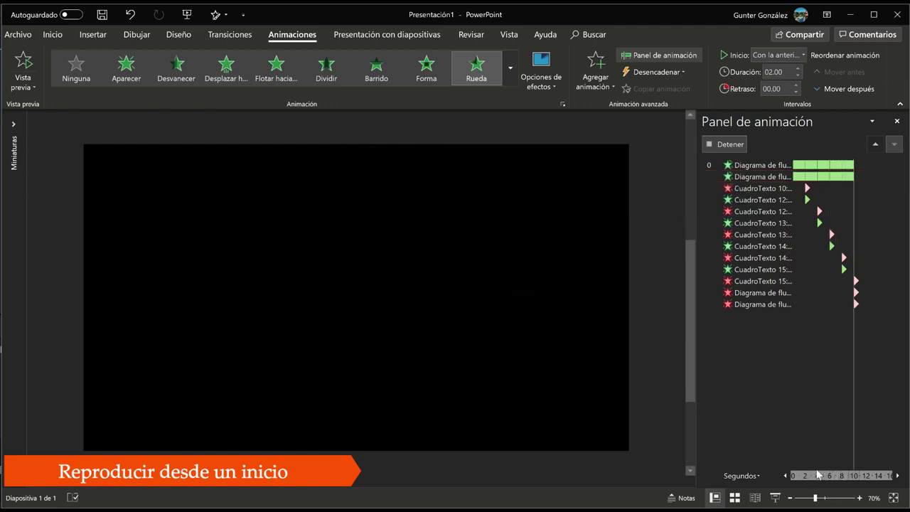
Go to File > Export > Create a Video and keep Full HD (1080p) as the video quality
{"action": "left_click", "coordinate": [51, 36]}
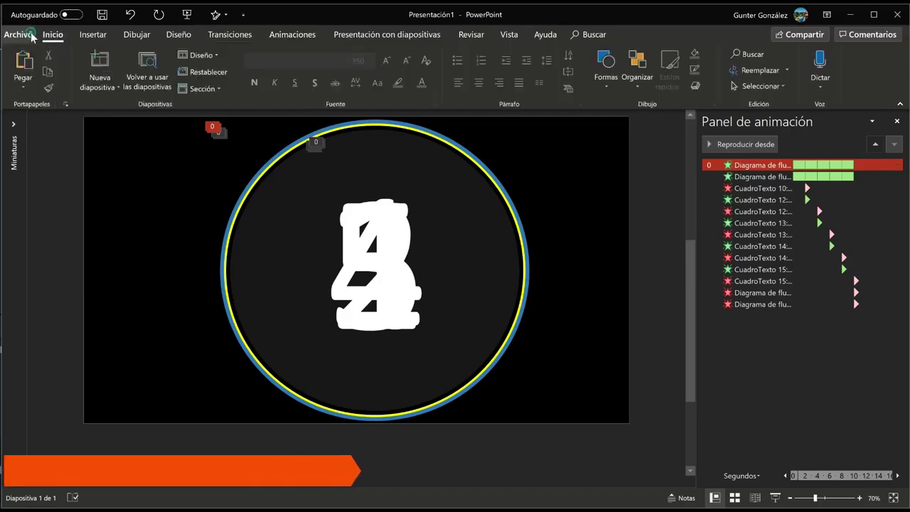
{"action": "left_click", "coordinate": [31, 36]}
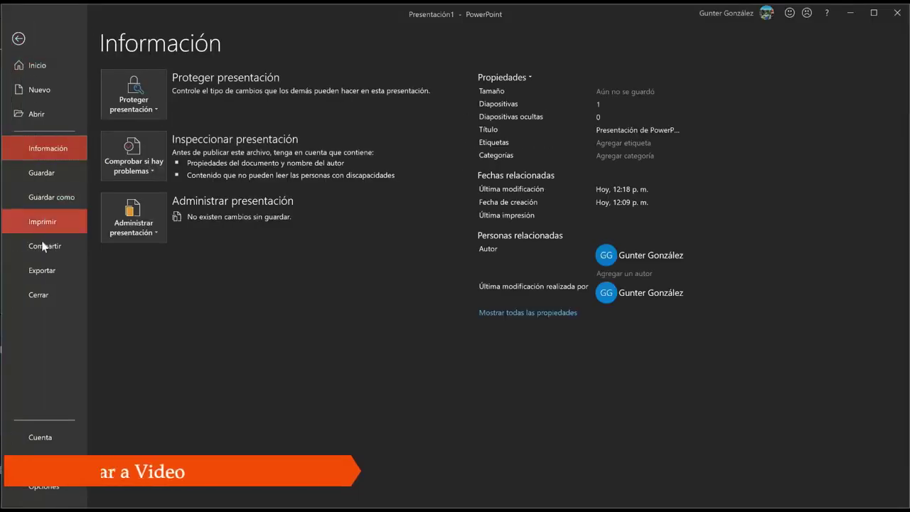
{"action": "left_click", "coordinate": [46, 271]}
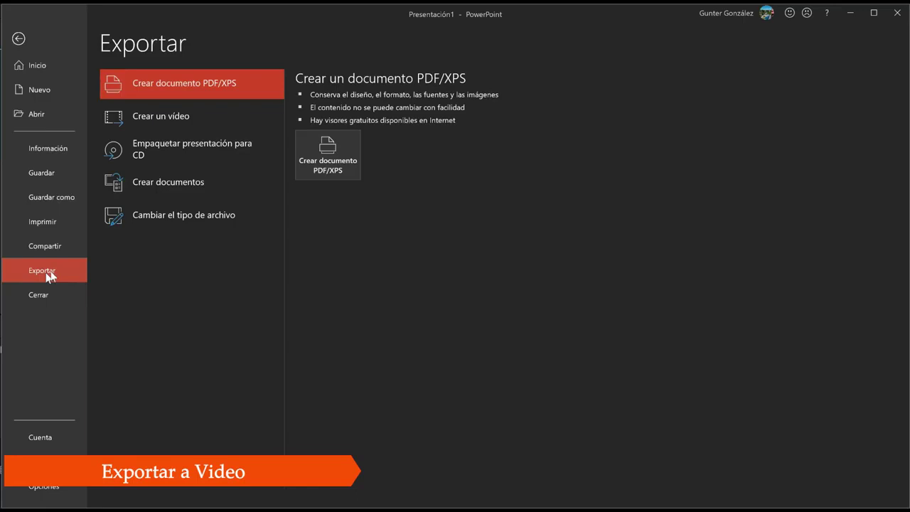
{"action": "left_click", "coordinate": [163, 120]}
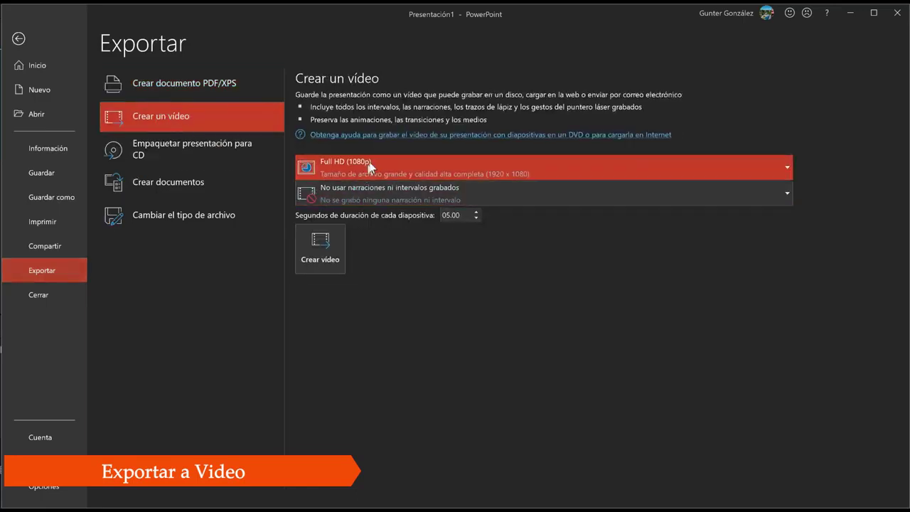
{"action": "left_click", "coordinate": [401, 161]}
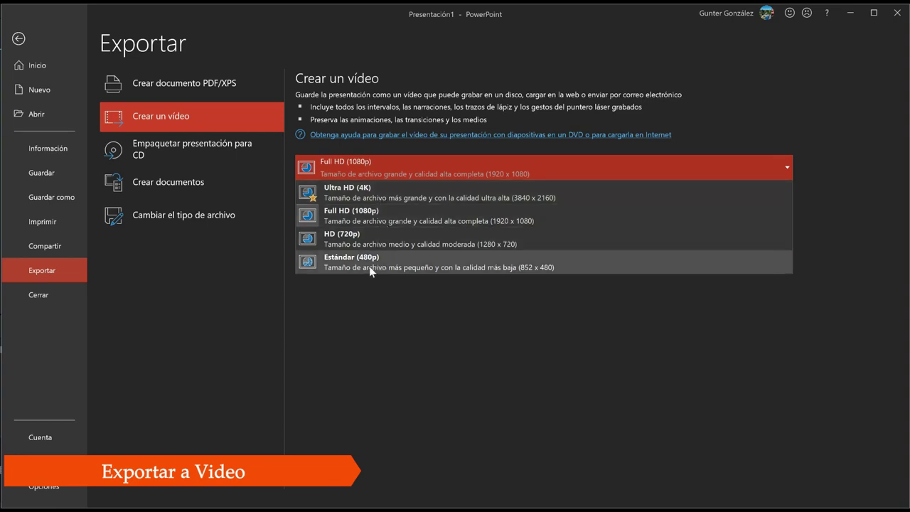
{"action": "left_click", "coordinate": [367, 215]}
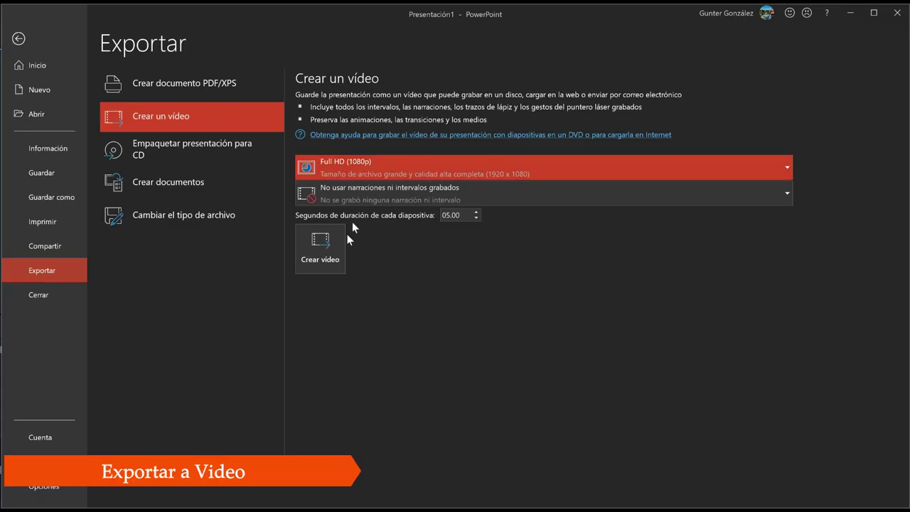
Create the video as MPEG-4 file 'Count Down' saved to the Escritorio (Desktop) folder
{"action": "left_click", "coordinate": [332, 244]}
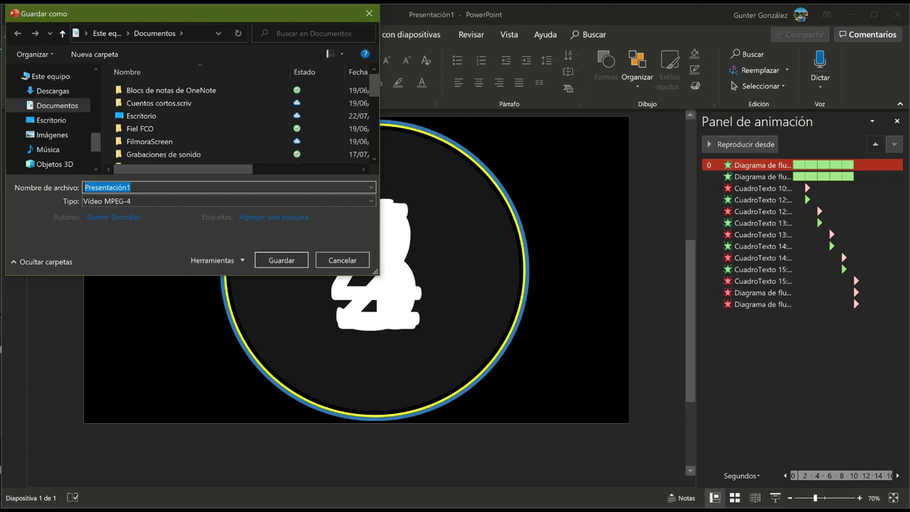
{"action": "type", "text": "Count Down"}
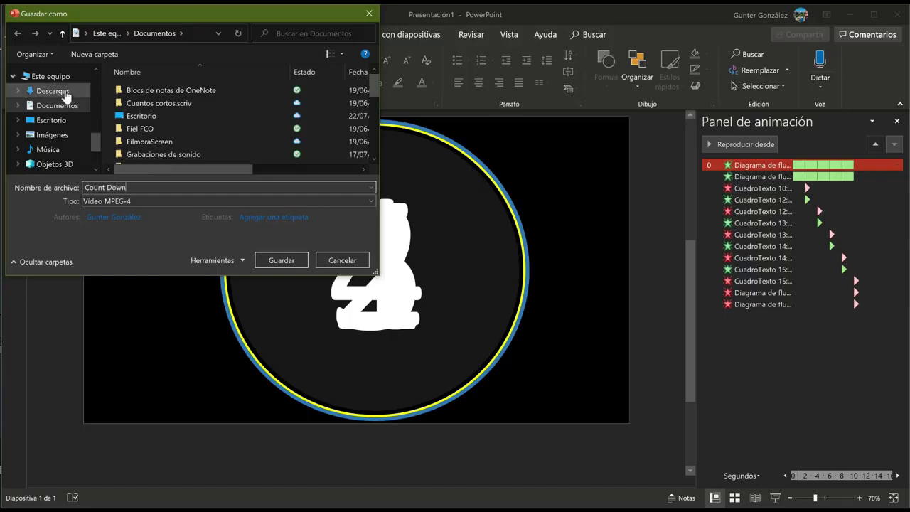
{"action": "left_click", "coordinate": [53, 119]}
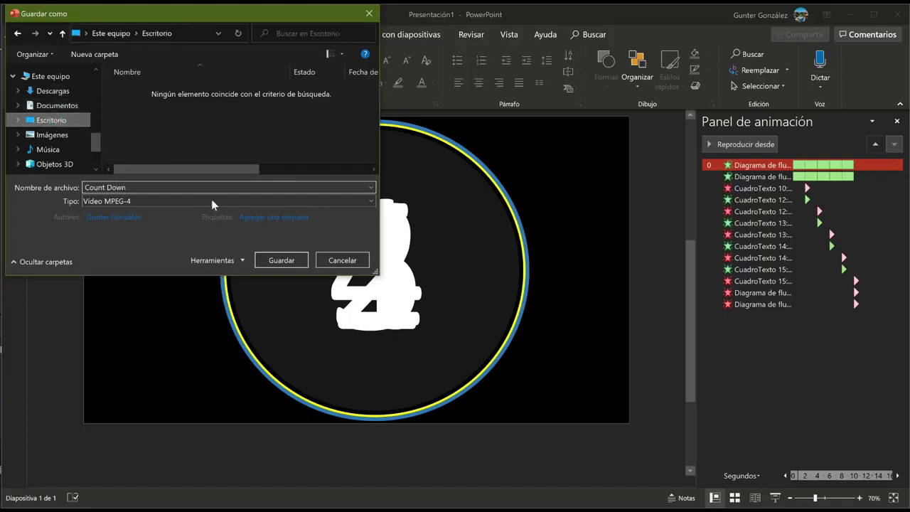
{"action": "left_click", "coordinate": [281, 263]}
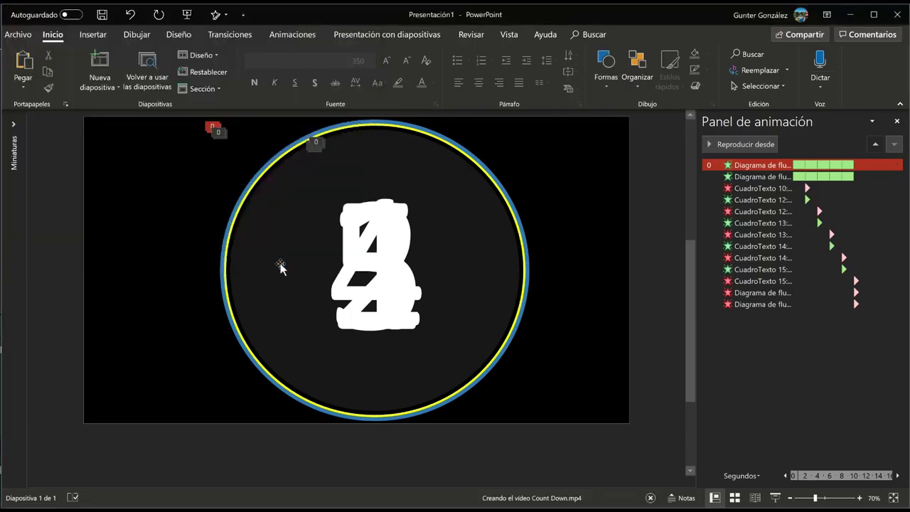